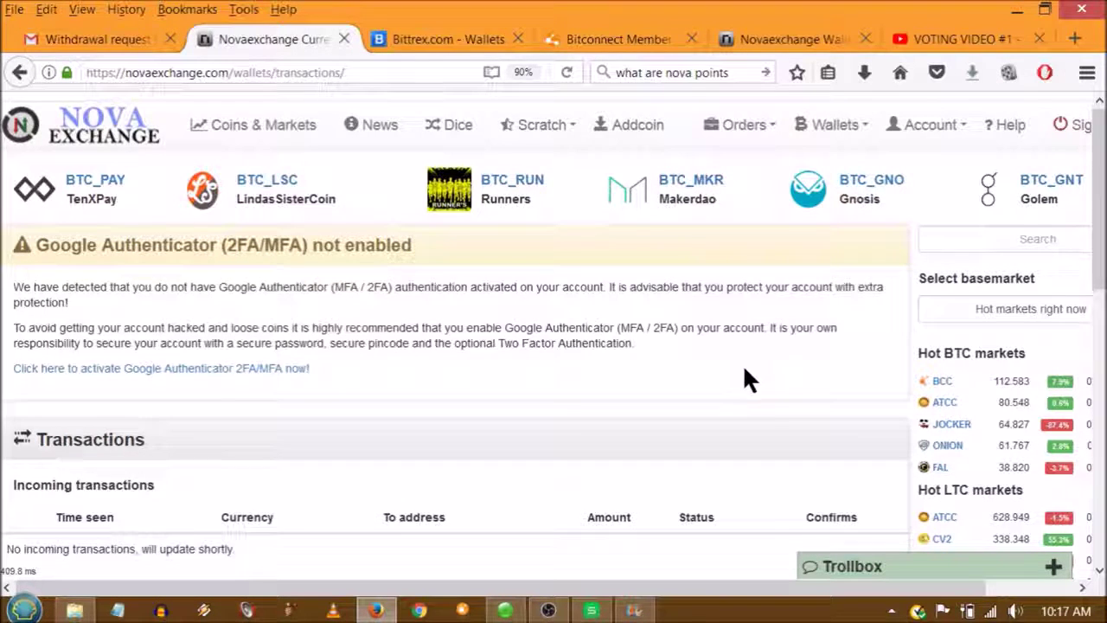
Scroll down to the outgoing 0.91194124 BCC withdrawal, status Approved for send at 0/3
{"action": "scroll", "coordinate": [744, 372], "scroll_direction": "down", "scroll_amount": 2}
{"action": "scroll", "coordinate": [744, 370], "scroll_direction": "down", "scroll_amount": 2}
{"action": "scroll", "coordinate": [744, 370], "scroll_direction": "down", "scroll_amount": 2}
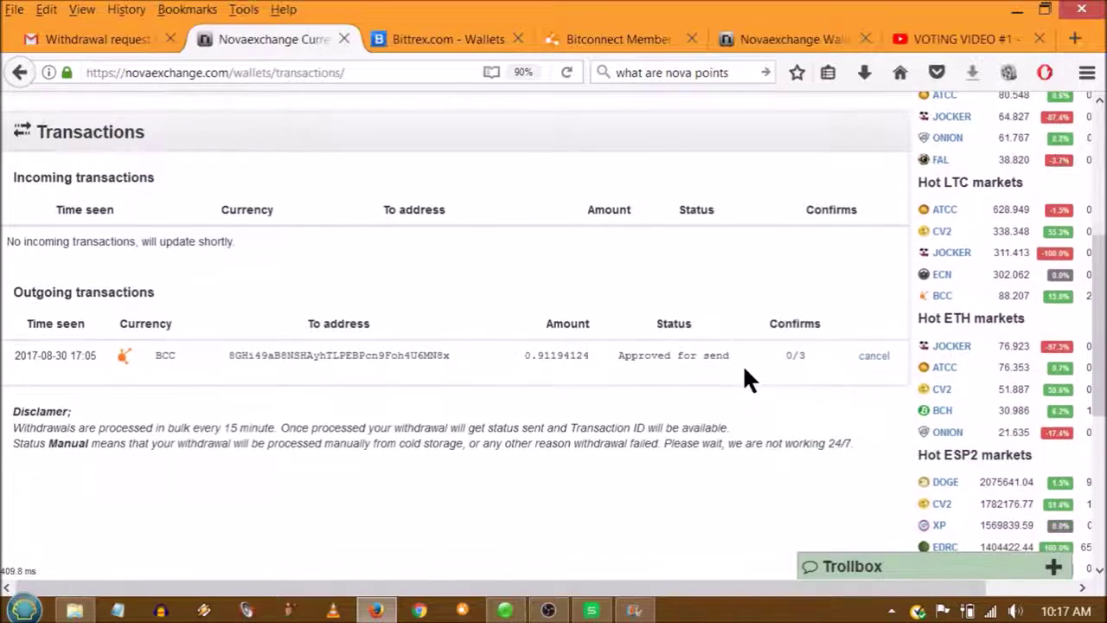
{"action": "scroll", "coordinate": [744, 371], "scroll_direction": "up", "scroll_amount": 2}
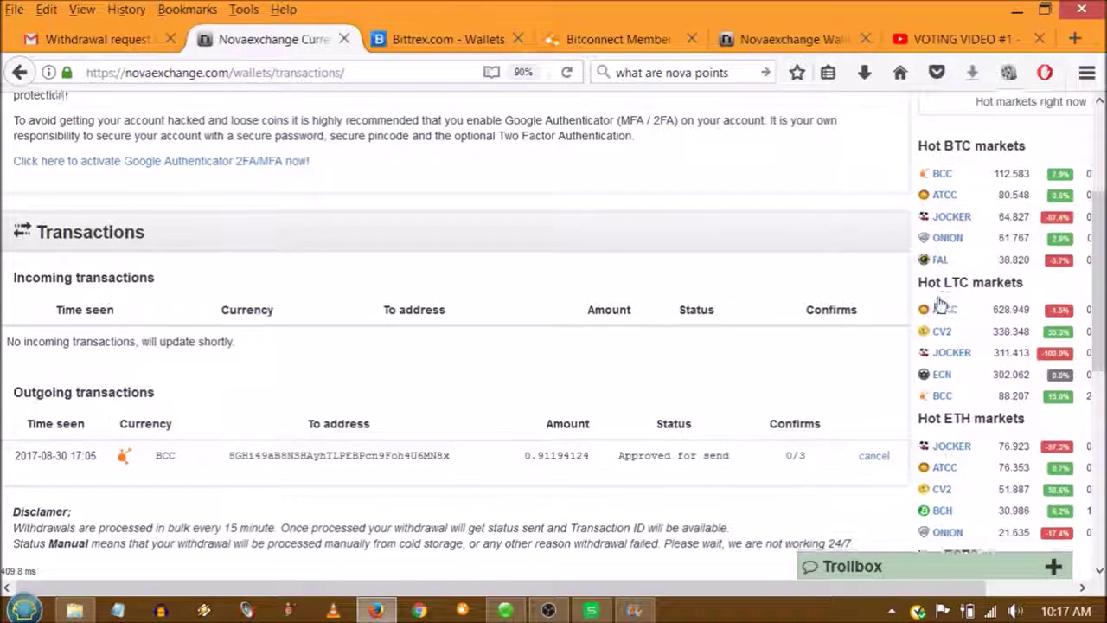
{"action": "scroll", "coordinate": [938, 307], "scroll_direction": "down", "scroll_amount": 3}
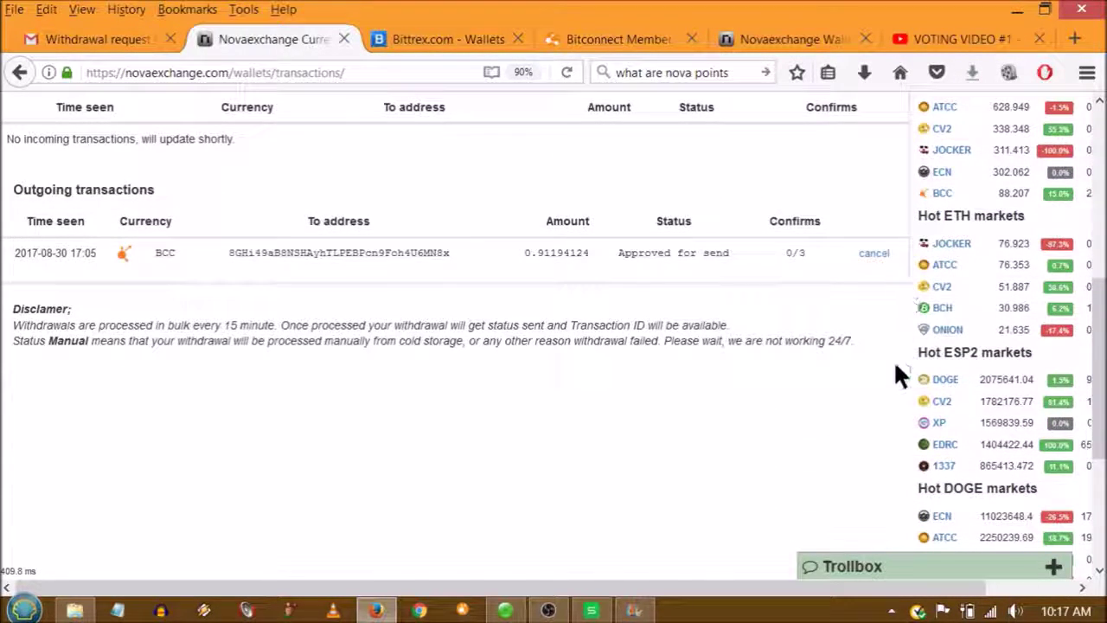
{"action": "scroll", "coordinate": [894, 360], "scroll_direction": "up", "scroll_amount": 2}
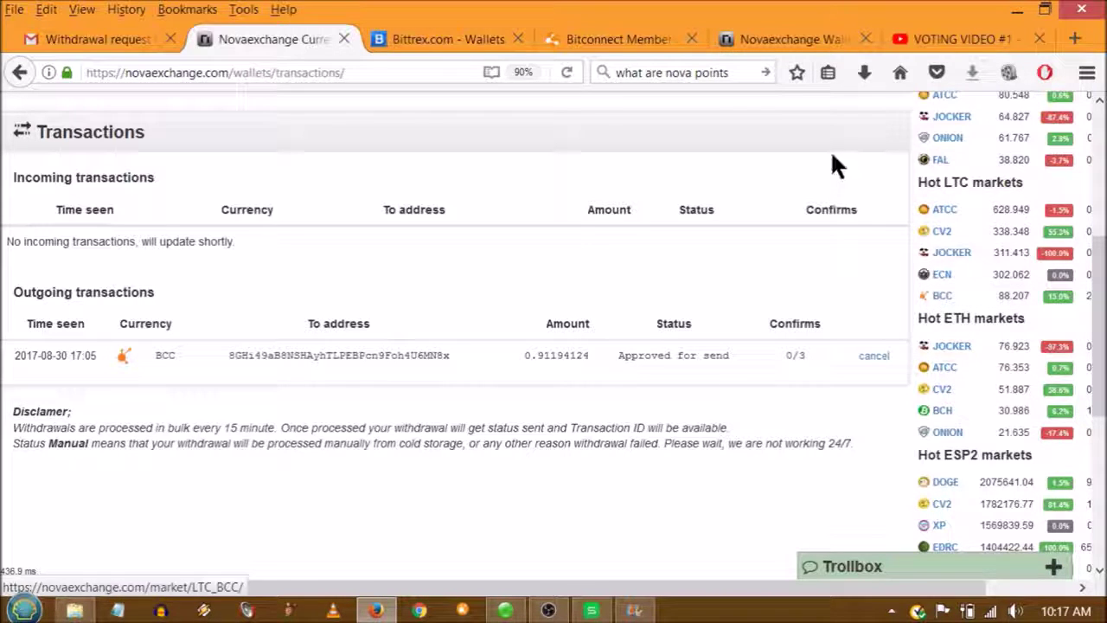
{"action": "left_click", "coordinate": [448, 37]}
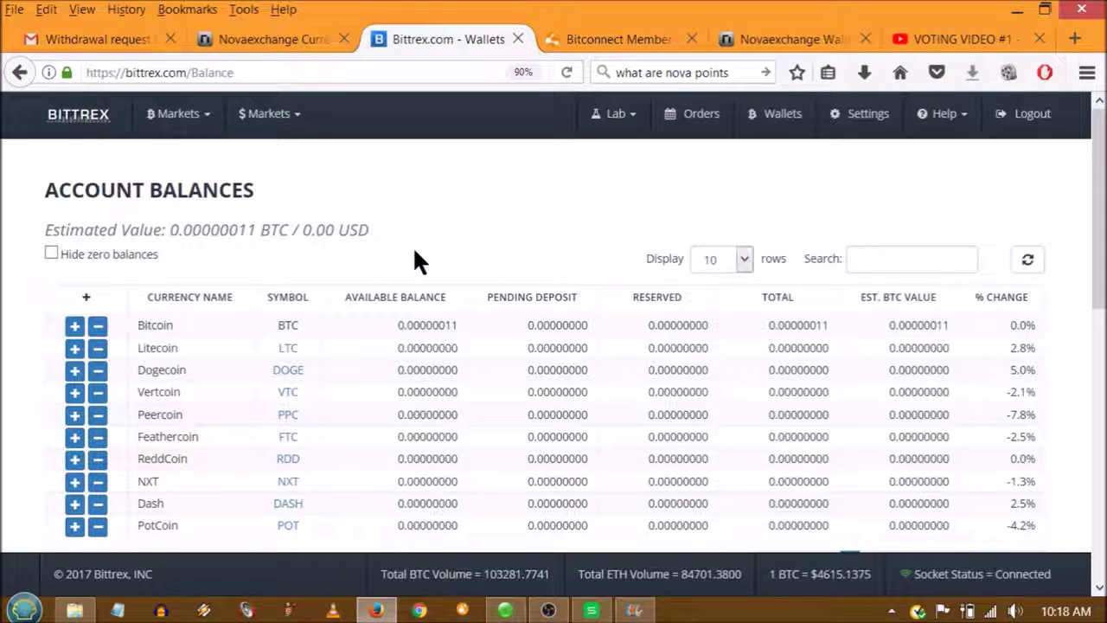
Go to the Bittrex Markets home page via the BITTREX logo
{"action": "left_click", "coordinate": [100, 122]}
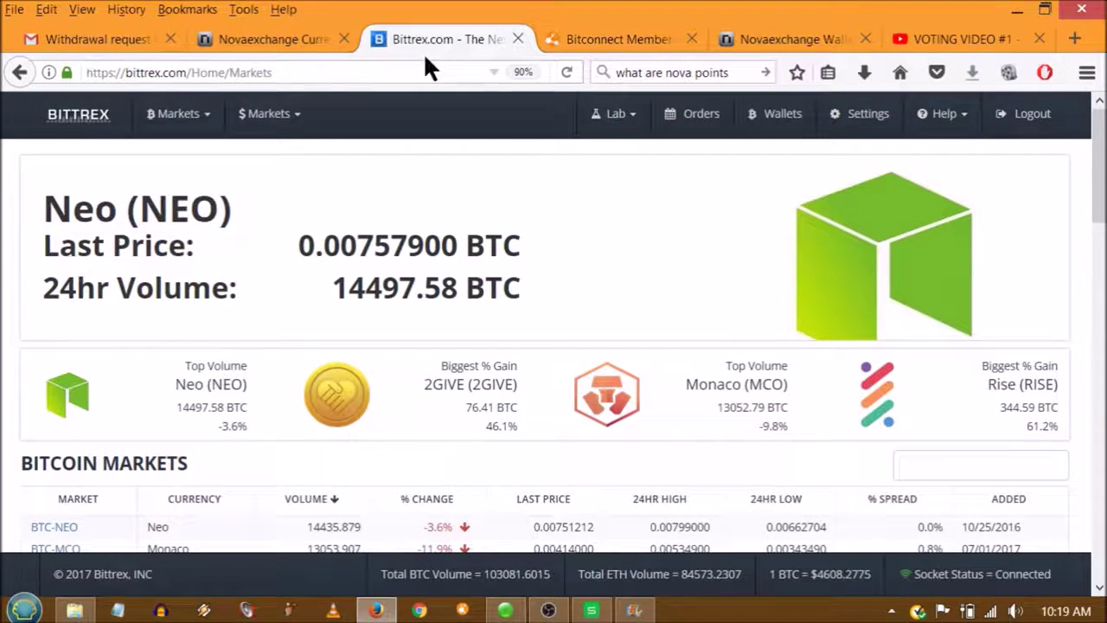
Back on the Novaexchange transactions page, highlight the two-factor warning heading
{"action": "left_click", "coordinate": [293, 40]}
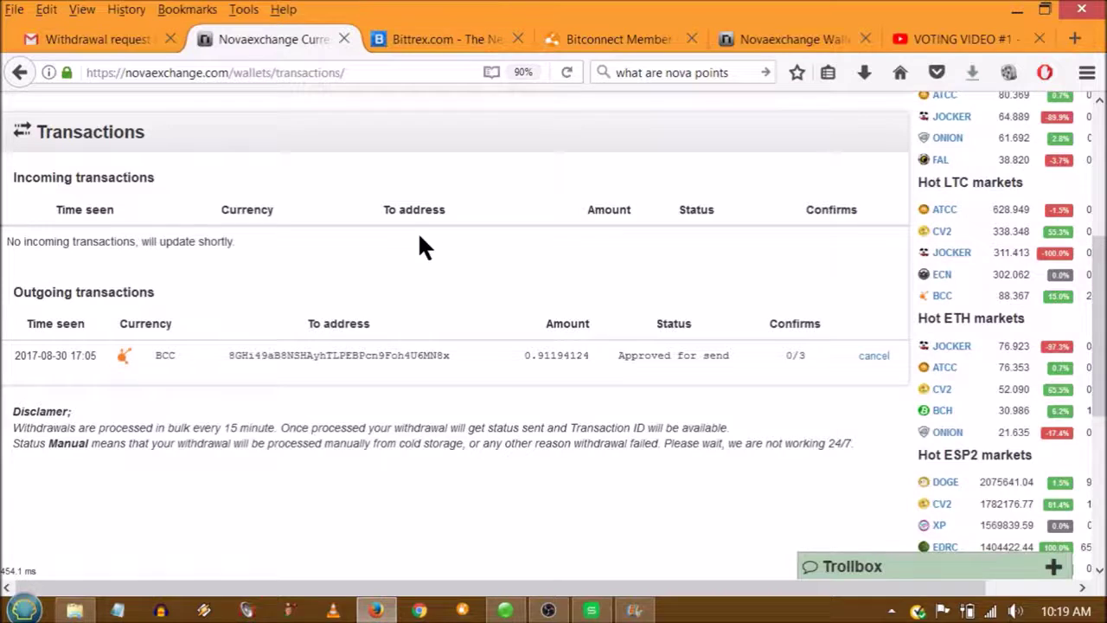
{"action": "scroll", "coordinate": [461, 255], "scroll_direction": "up", "scroll_amount": 5}
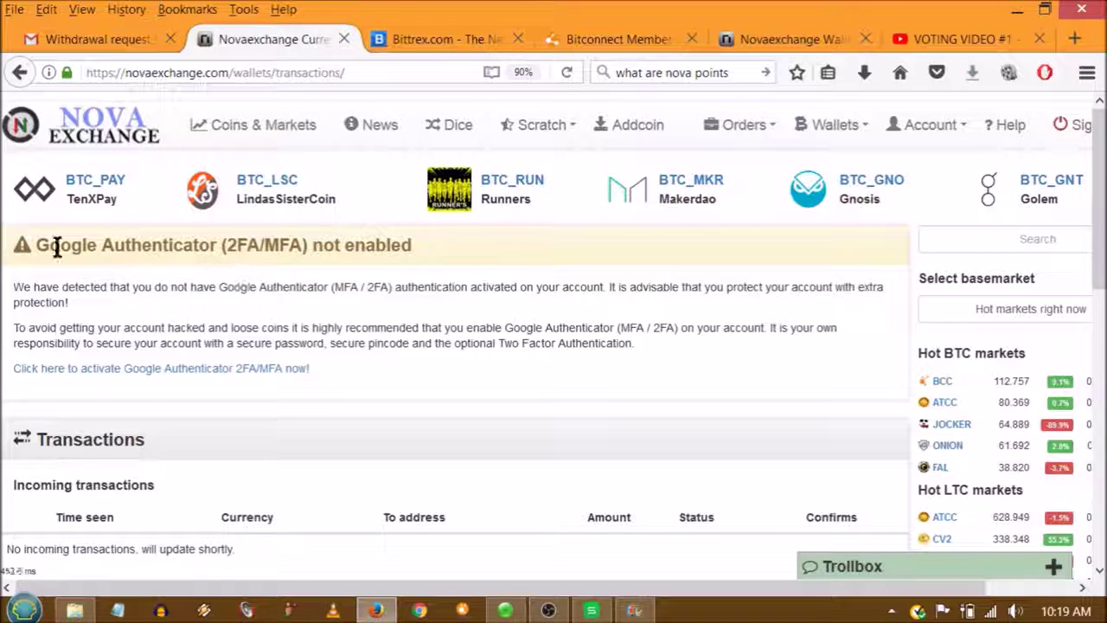
{"action": "left_click_drag", "start_coordinate": [54, 245], "coordinate": [413, 247]}
{"action": "left_click", "coordinate": [304, 251]}
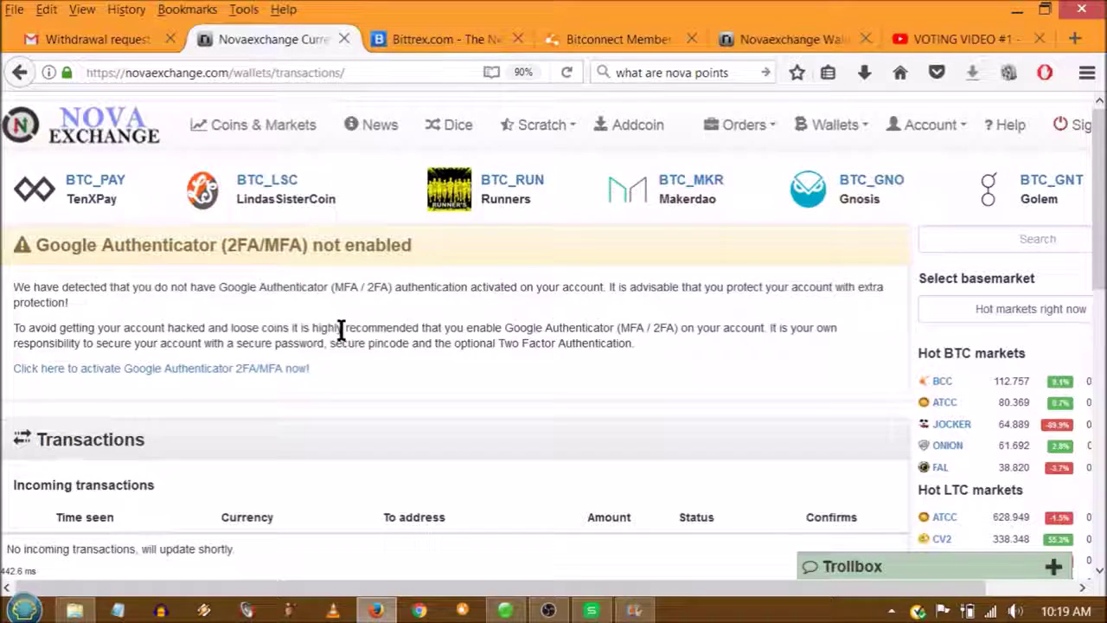
Open the BCC/LTC market from Hot LTC markets, then return to Bittrex
{"action": "scroll", "coordinate": [342, 329], "scroll_direction": "down", "scroll_amount": 5}
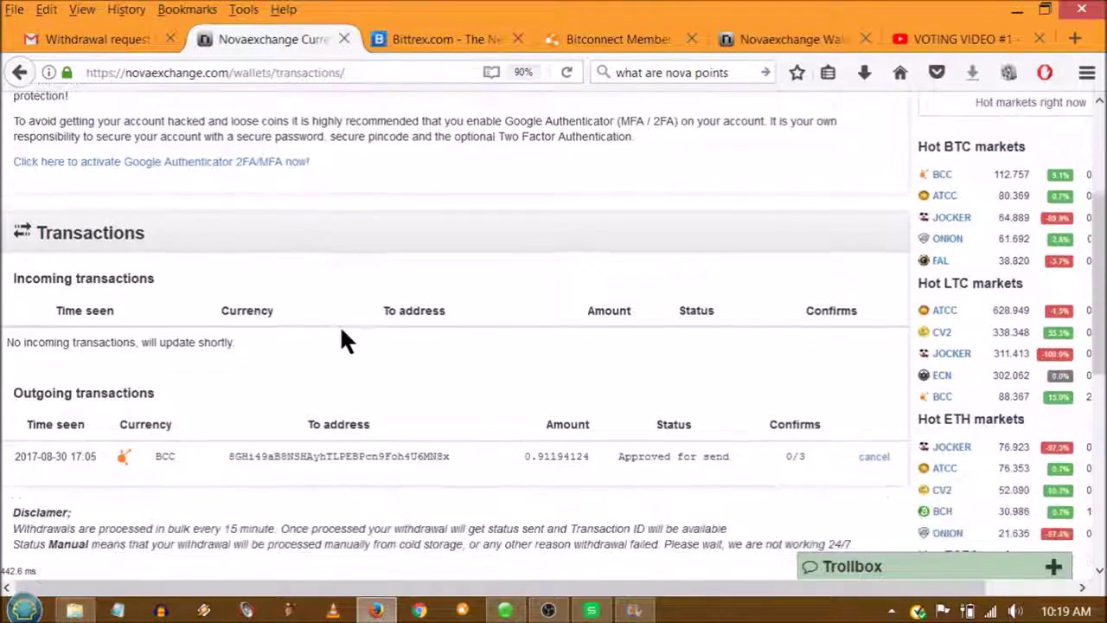
{"action": "scroll", "coordinate": [342, 337], "scroll_direction": "down", "scroll_amount": 3}
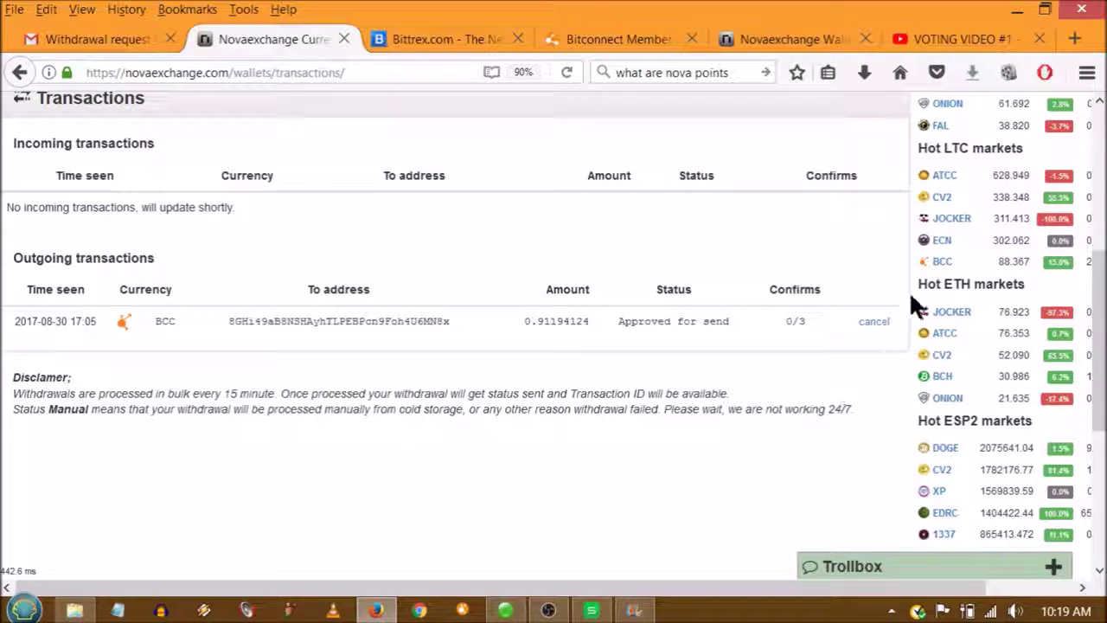
{"action": "left_click", "coordinate": [942, 261]}
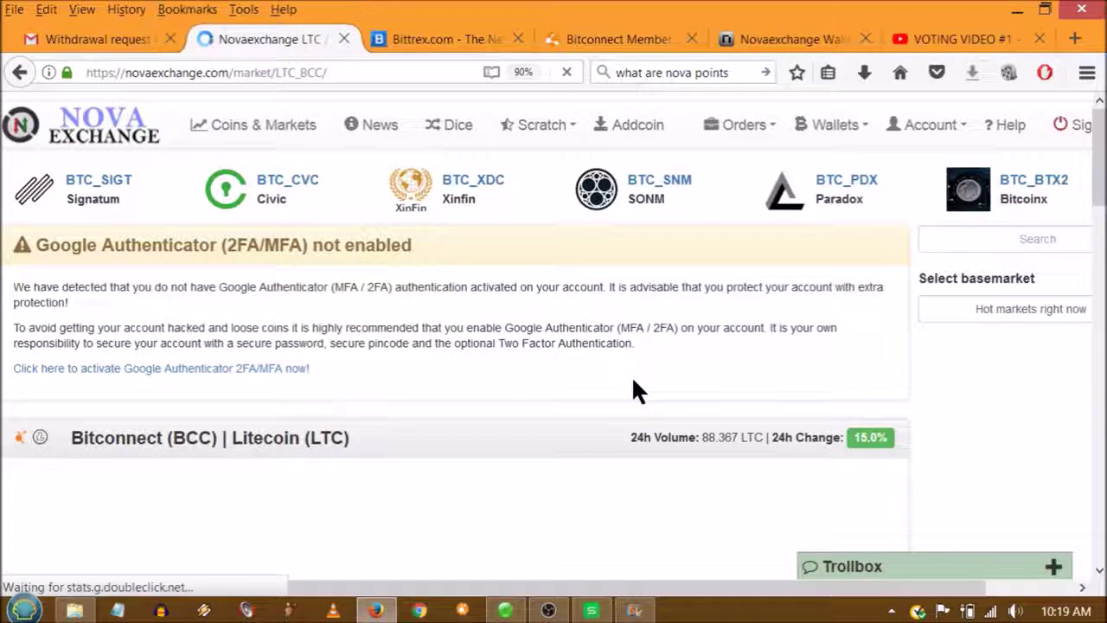
{"action": "scroll", "coordinate": [633, 381], "scroll_direction": "down", "scroll_amount": 5}
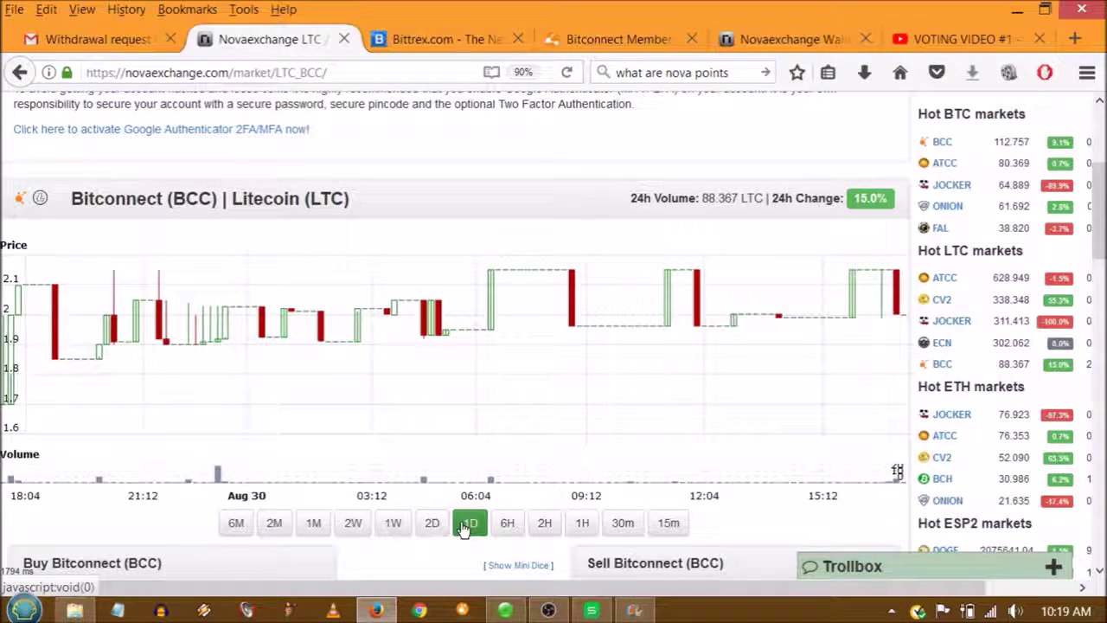
{"action": "left_click", "coordinate": [422, 37]}
Open the BTC-OMG market and switch its chart to 1D candles
{"action": "scroll", "coordinate": [346, 260], "scroll_direction": "down", "scroll_amount": 5}
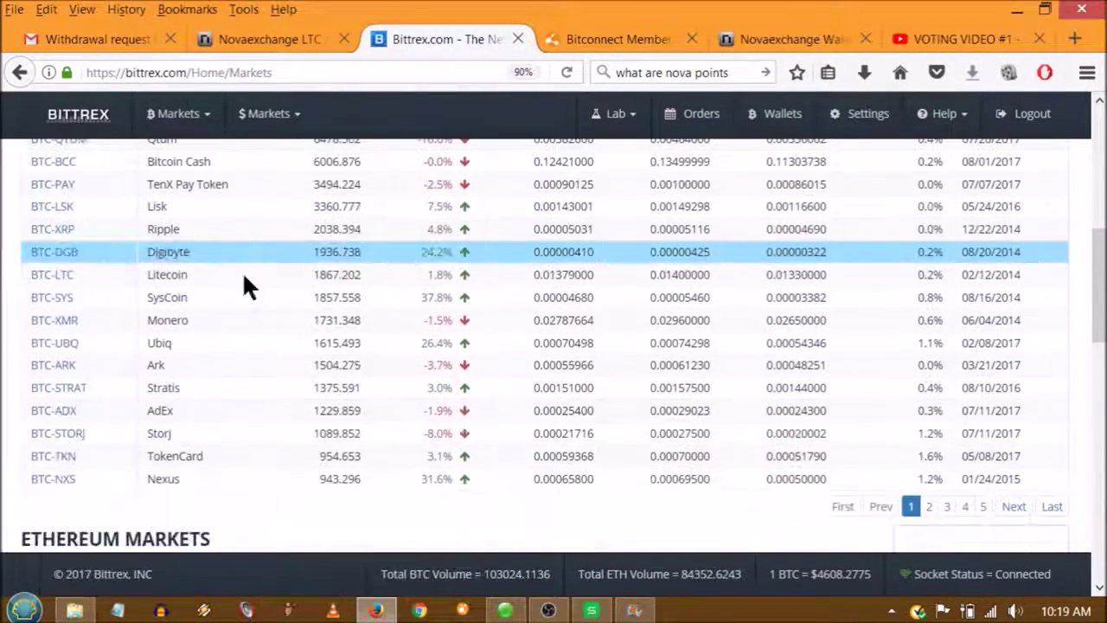
{"action": "scroll", "coordinate": [111, 283], "scroll_direction": "up", "scroll_amount": 3}
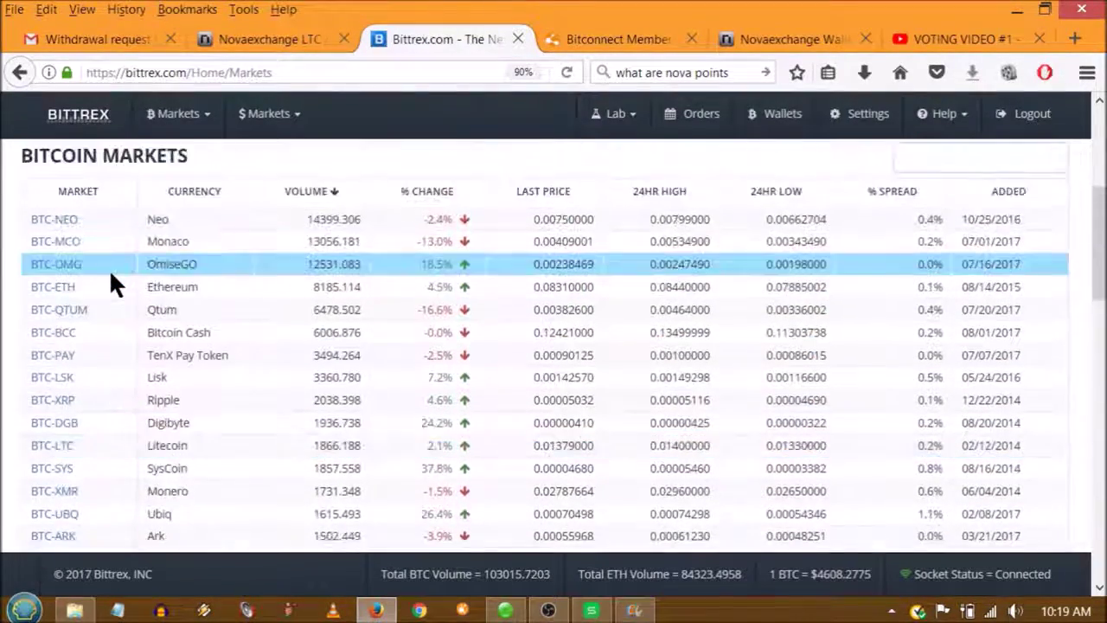
{"action": "left_click", "coordinate": [66, 268]}
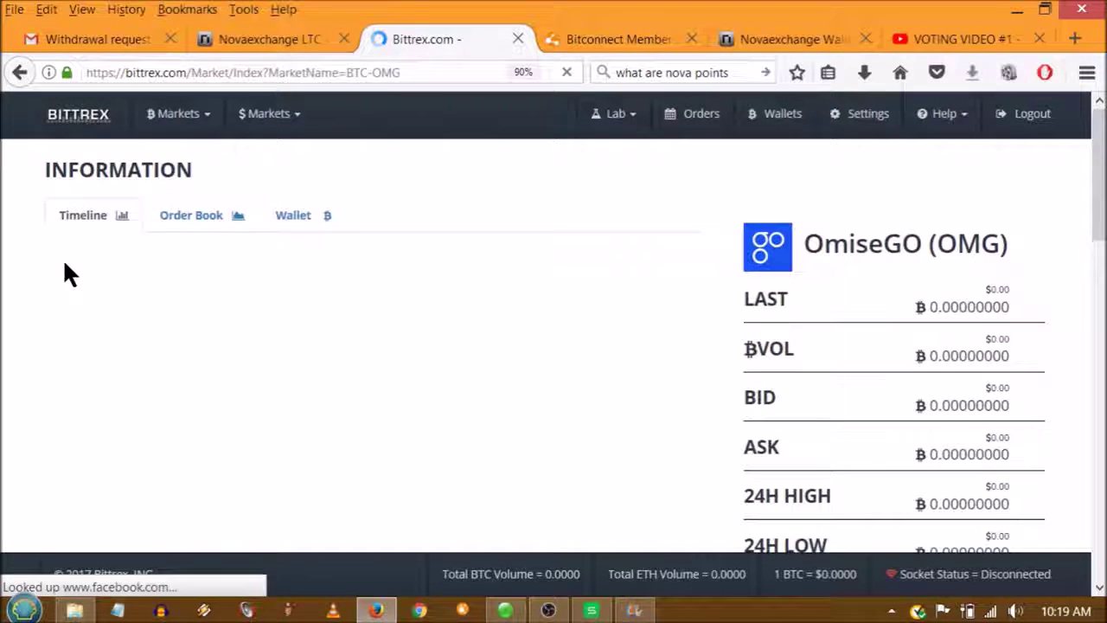
{"action": "scroll", "coordinate": [61, 264], "scroll_direction": "down", "scroll_amount": 2}
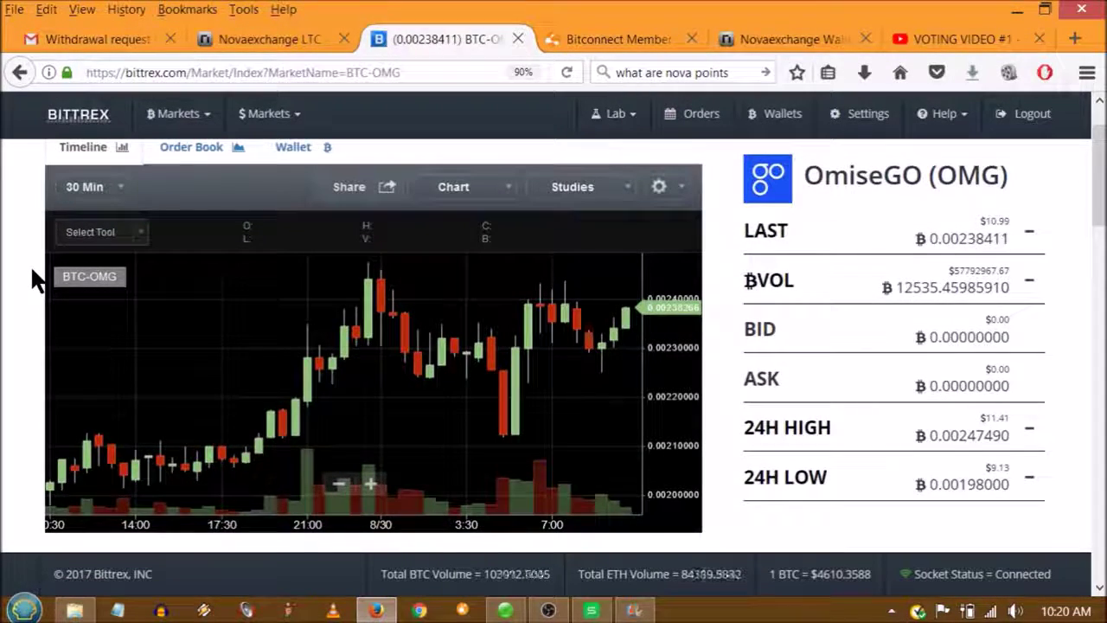
{"action": "left_click", "coordinate": [80, 188]}
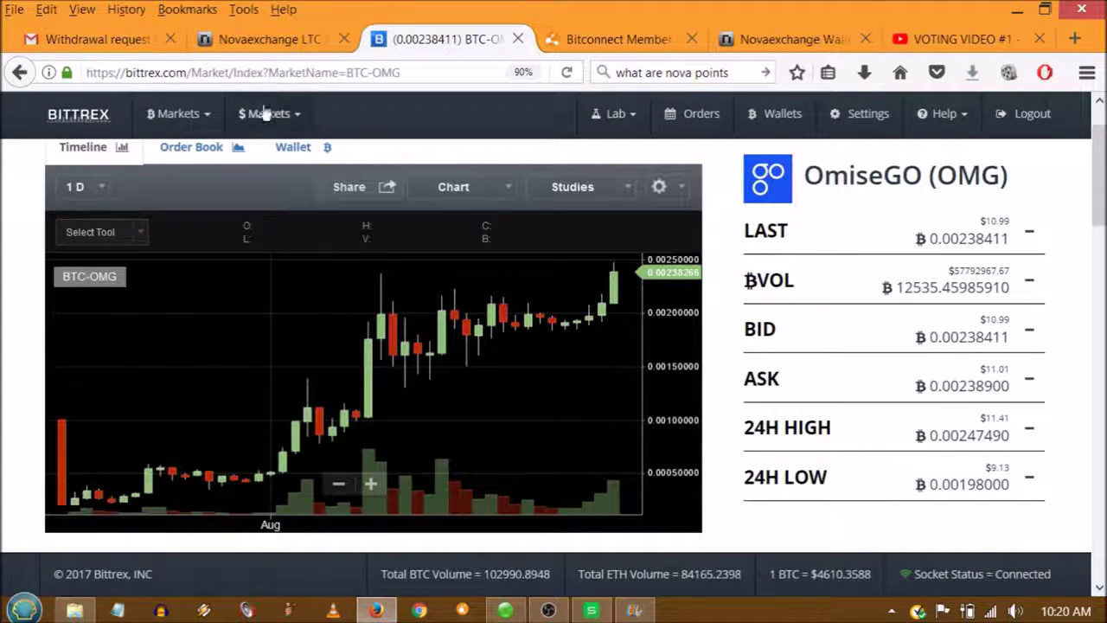
{"action": "left_click", "coordinate": [285, 37]}
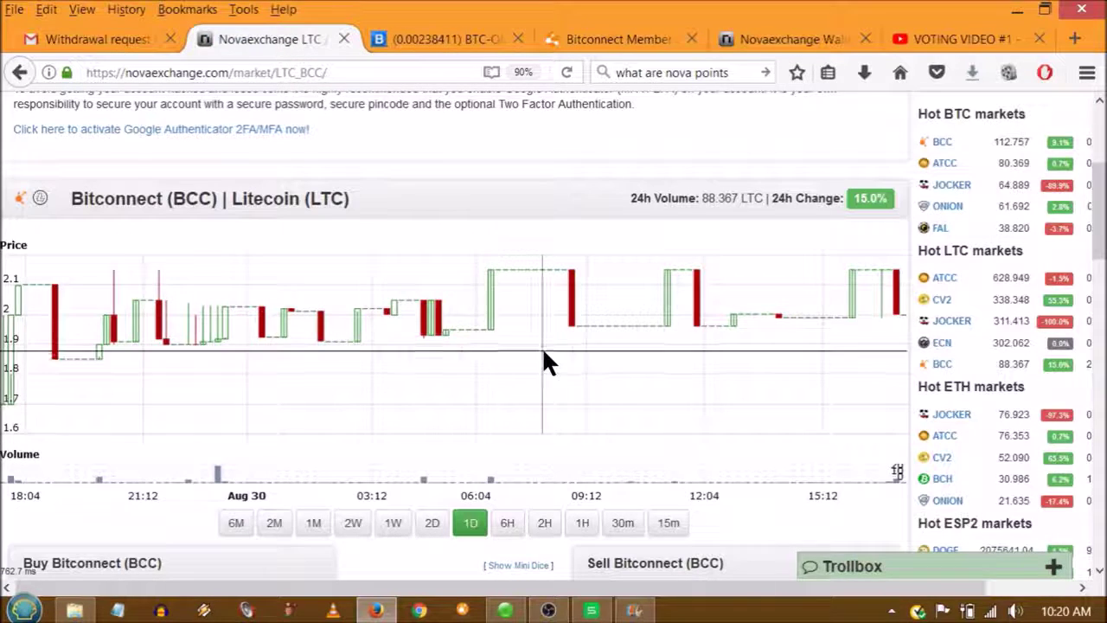
Scroll through the BCC/LTC buy/sell forms and order book, then open the wallet menu
{"action": "scroll", "coordinate": [767, 337], "scroll_direction": "down", "scroll_amount": 3}
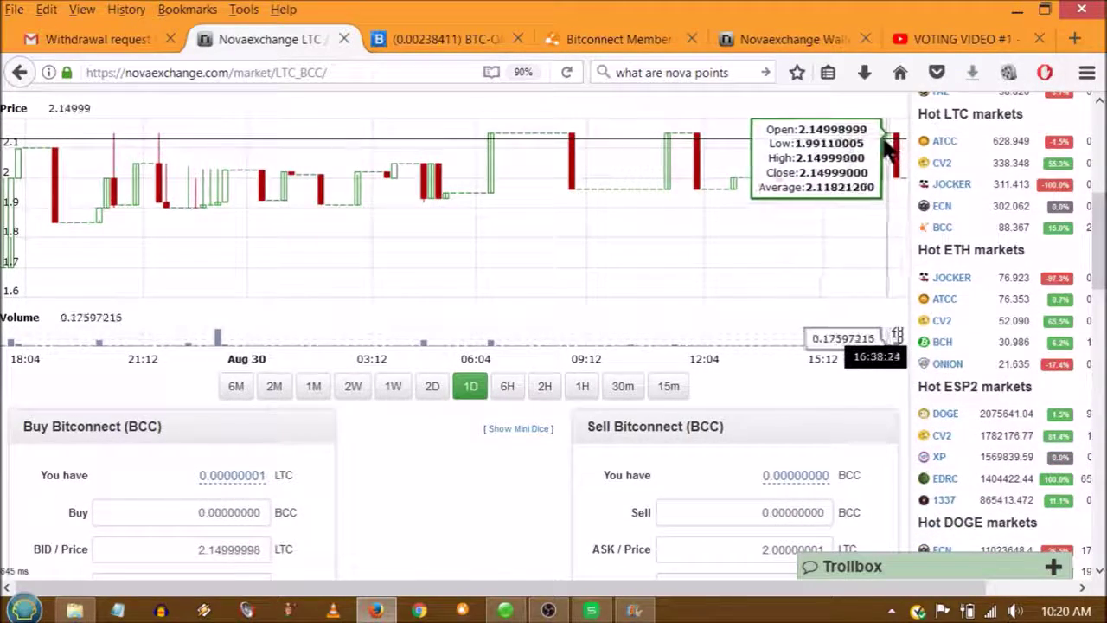
{"action": "scroll", "coordinate": [891, 143], "scroll_direction": "down", "scroll_amount": 5}
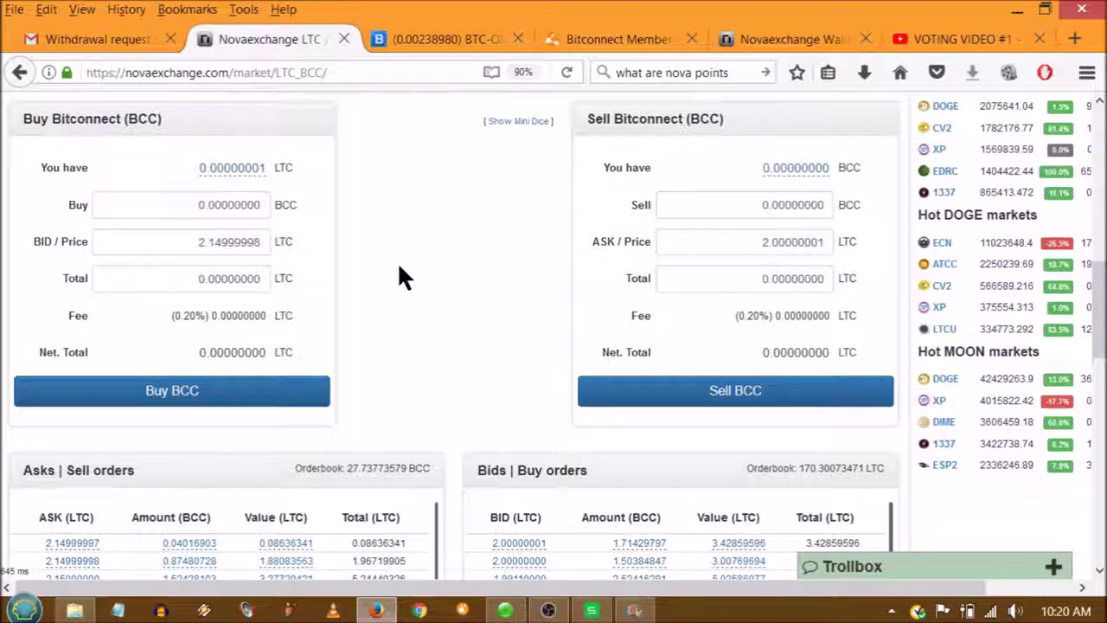
{"action": "scroll", "coordinate": [397, 261], "scroll_direction": "up", "scroll_amount": 4}
{"action": "scroll", "coordinate": [397, 261], "scroll_direction": "down", "scroll_amount": 8}
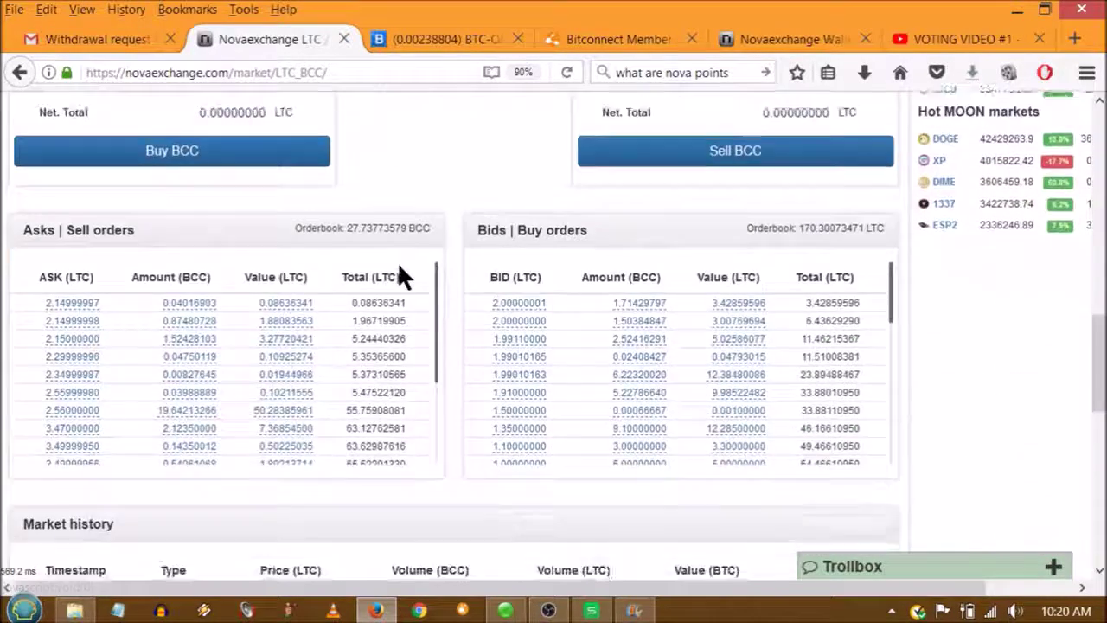
{"action": "scroll", "coordinate": [397, 261], "scroll_direction": "up", "scroll_amount": 10}
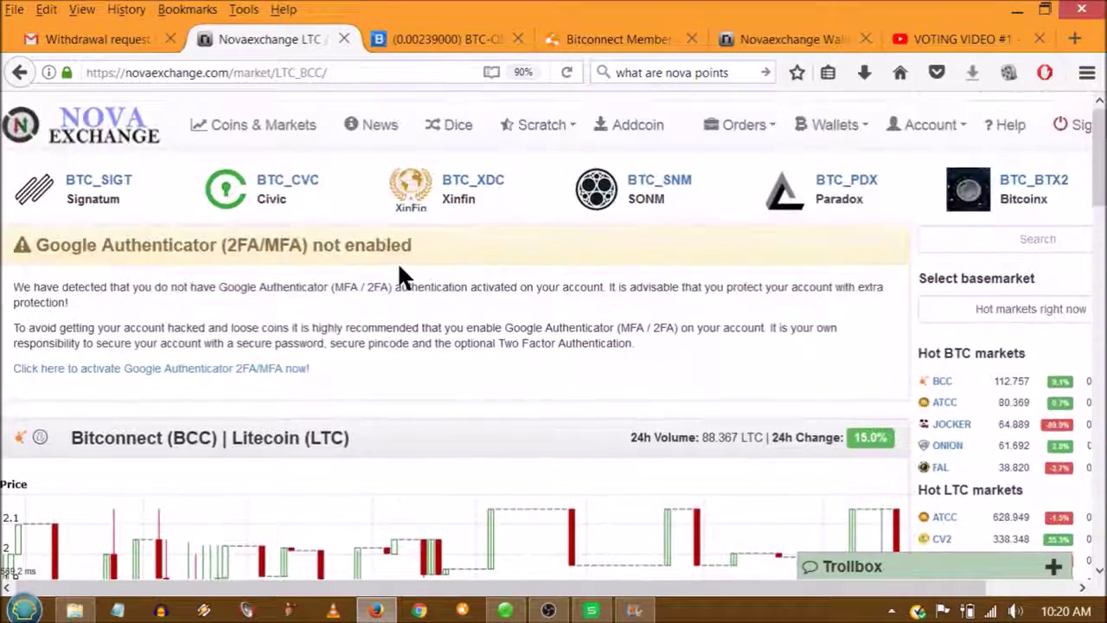
{"action": "left_click", "coordinate": [830, 128]}
Review the wallet balances page, then follow the Current Transactions link
{"action": "left_click", "coordinate": [682, 166]}
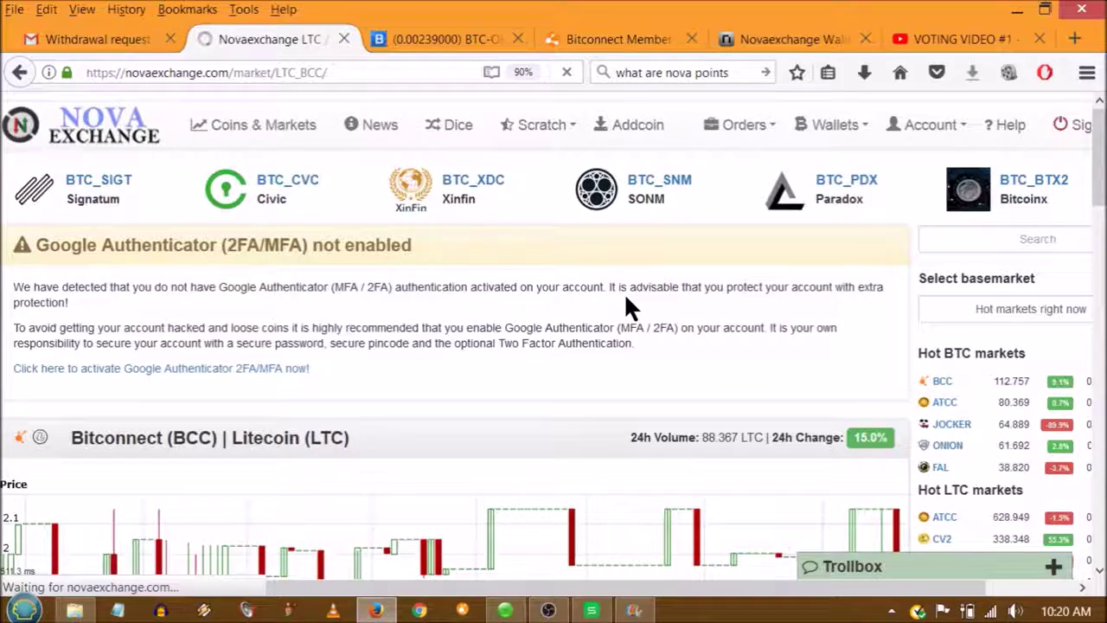
{"action": "scroll", "coordinate": [627, 299], "scroll_direction": "down", "scroll_amount": 3}
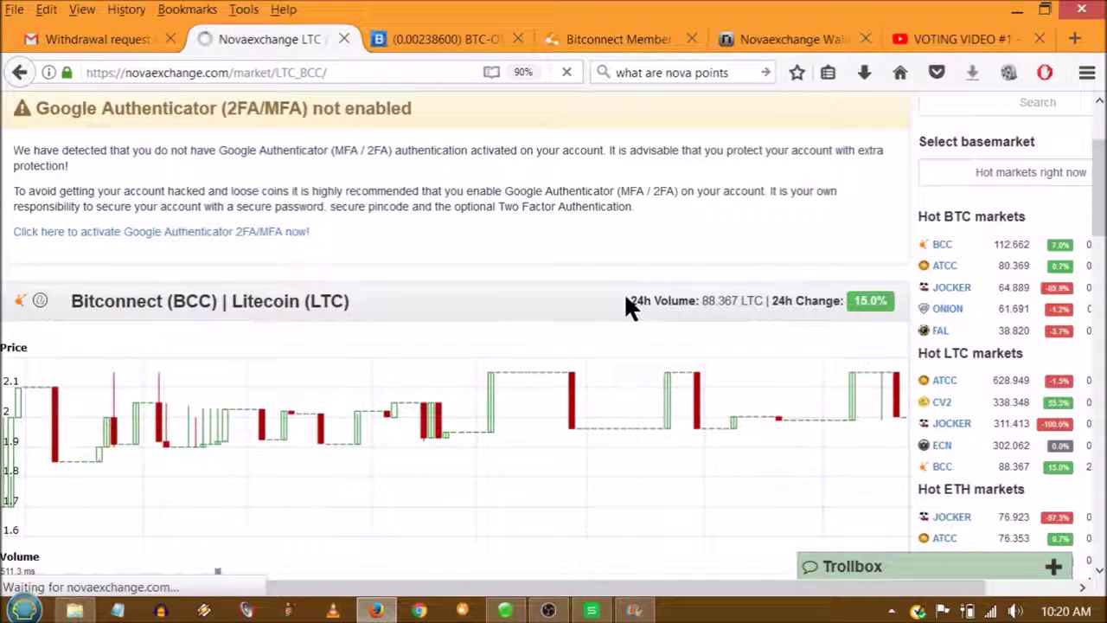
{"action": "scroll", "coordinate": [627, 299], "scroll_direction": "down", "scroll_amount": 2}
{"action": "scroll", "coordinate": [626, 307], "scroll_direction": "up", "scroll_amount": 5}
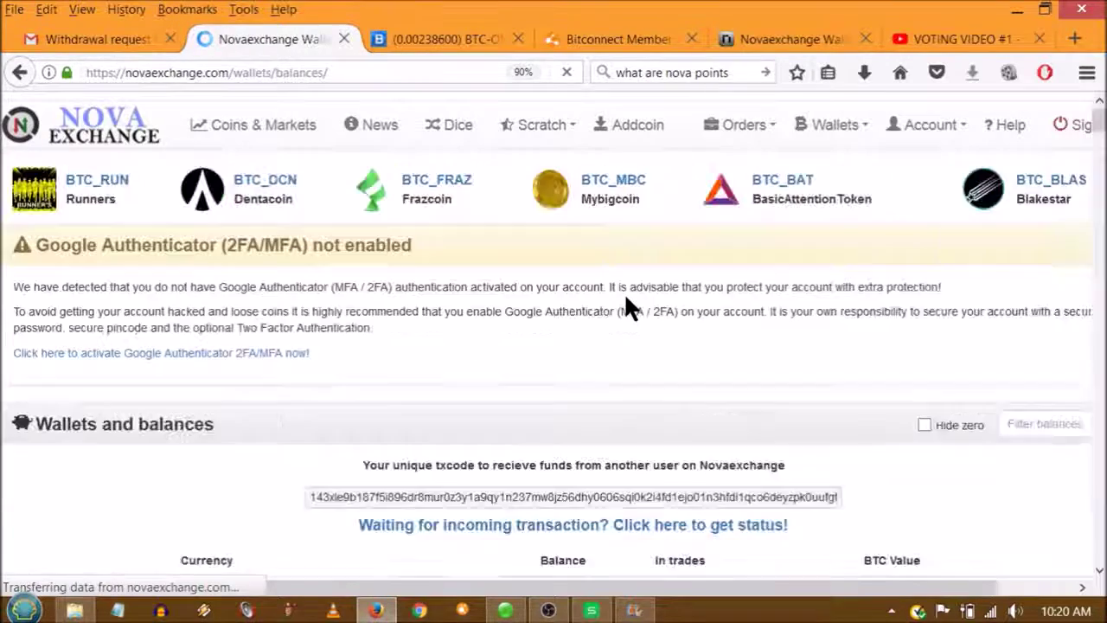
{"action": "scroll", "coordinate": [618, 314], "scroll_direction": "down", "scroll_amount": 5}
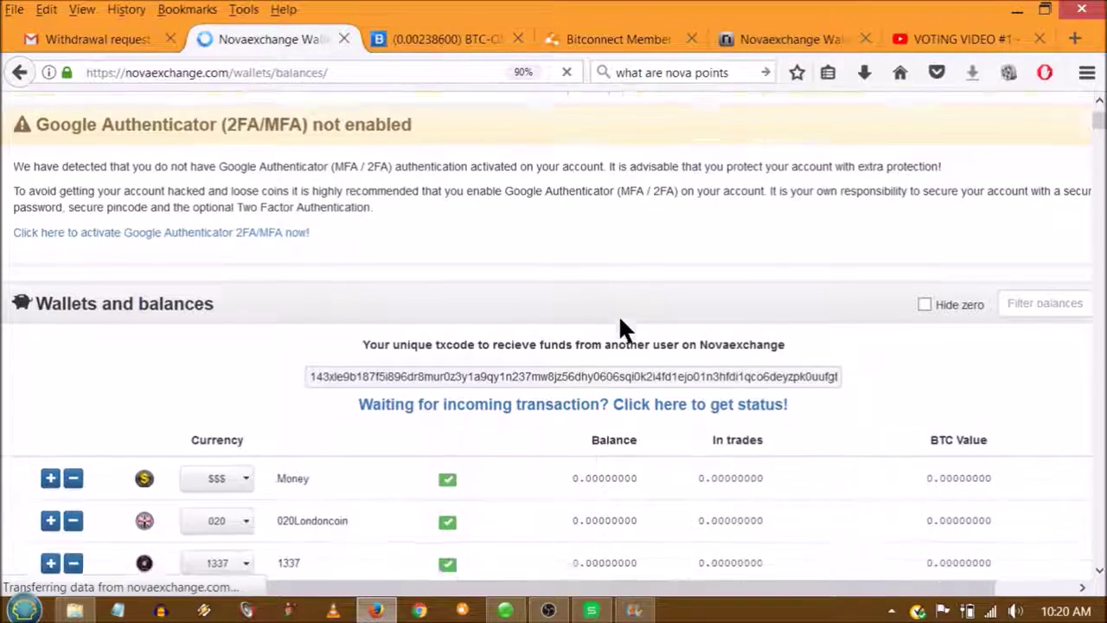
{"action": "scroll", "coordinate": [616, 321], "scroll_direction": "down", "scroll_amount": 15}
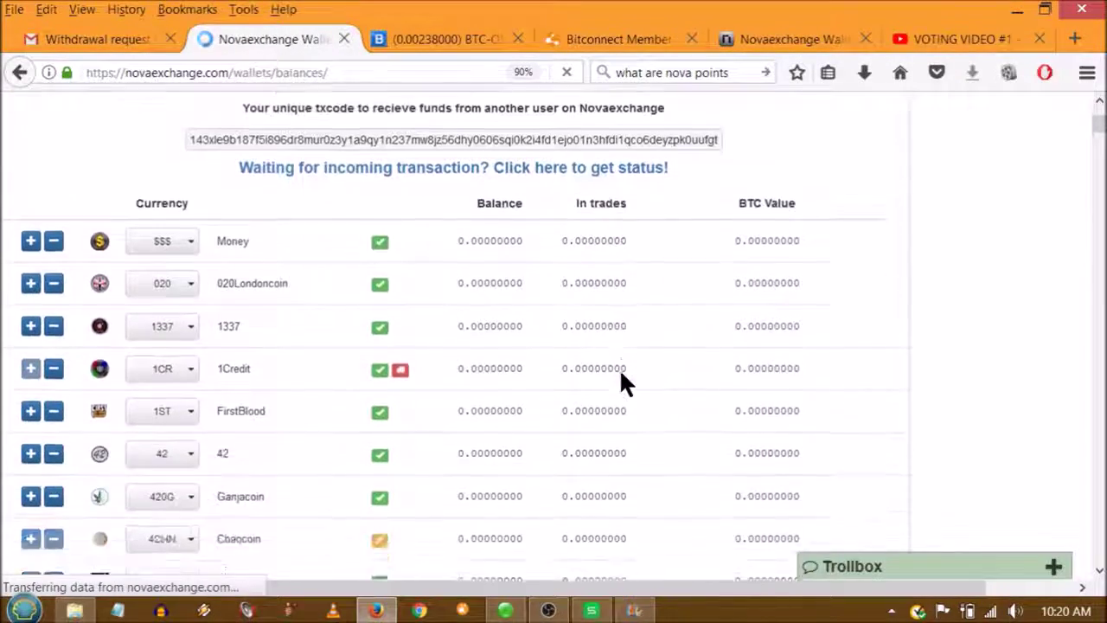
{"action": "scroll", "coordinate": [620, 368], "scroll_direction": "up", "scroll_amount": 10}
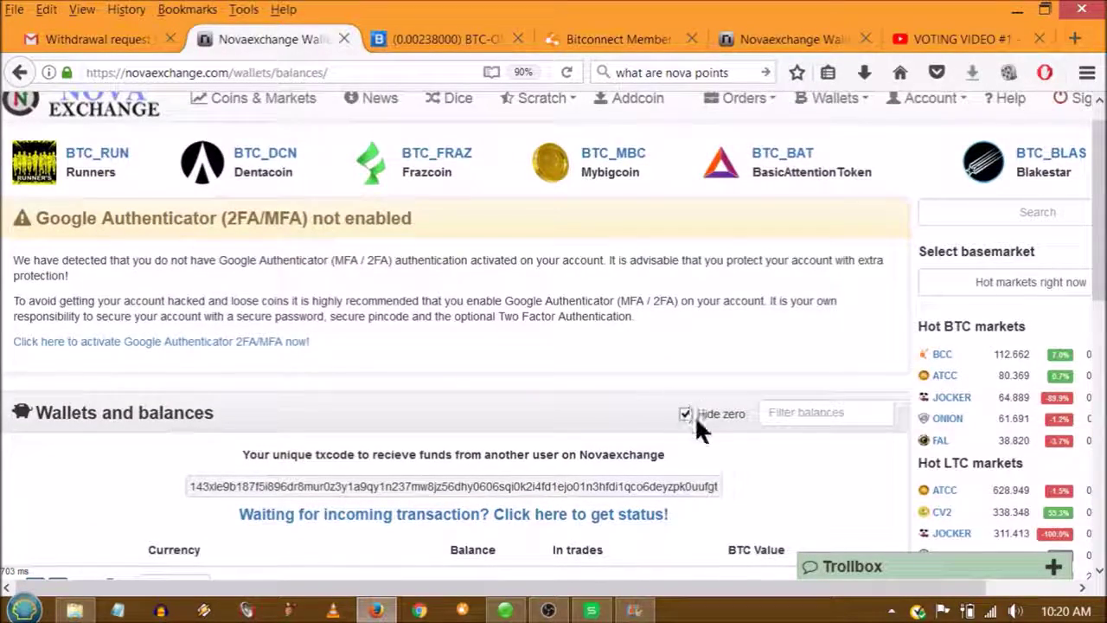
{"action": "scroll", "coordinate": [690, 411], "scroll_direction": "down", "scroll_amount": 3}
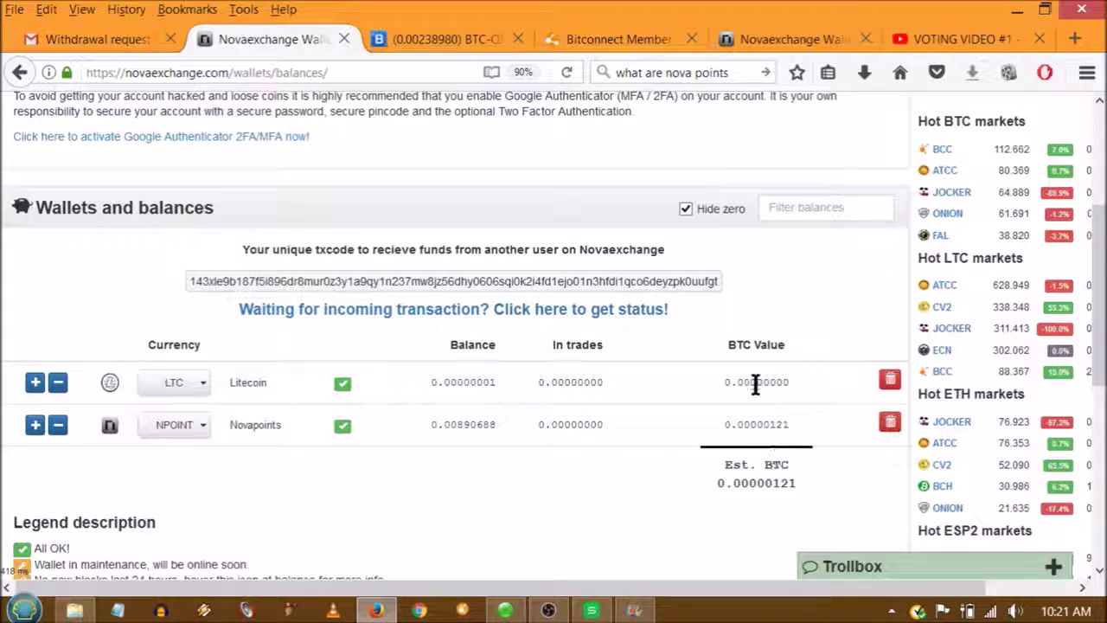
{"action": "scroll", "coordinate": [544, 420], "scroll_direction": "down", "scroll_amount": 5}
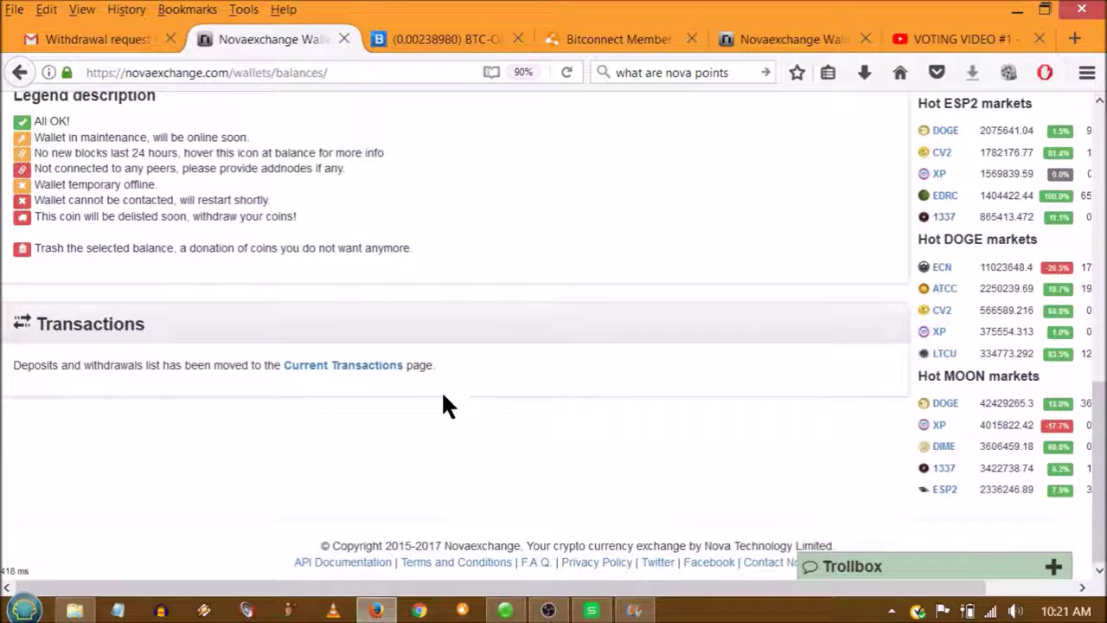
{"action": "left_click", "coordinate": [365, 366]}
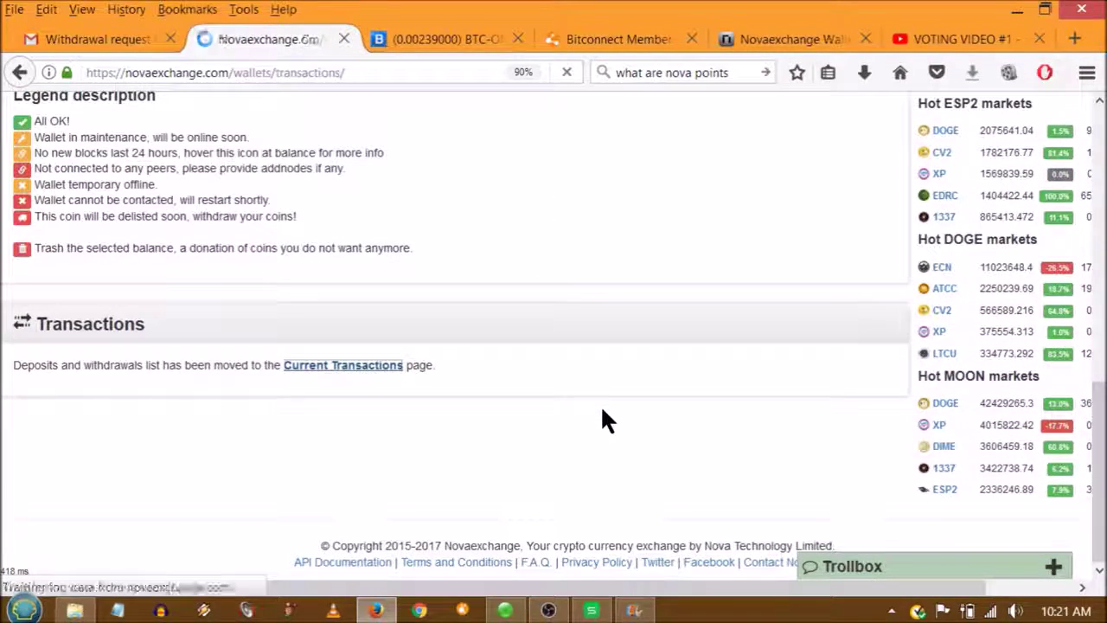
Check the sent BCC withdrawal's destination address against Bitconnect's Receive BCC address
{"action": "scroll", "coordinate": [602, 410], "scroll_direction": "down", "scroll_amount": 4}
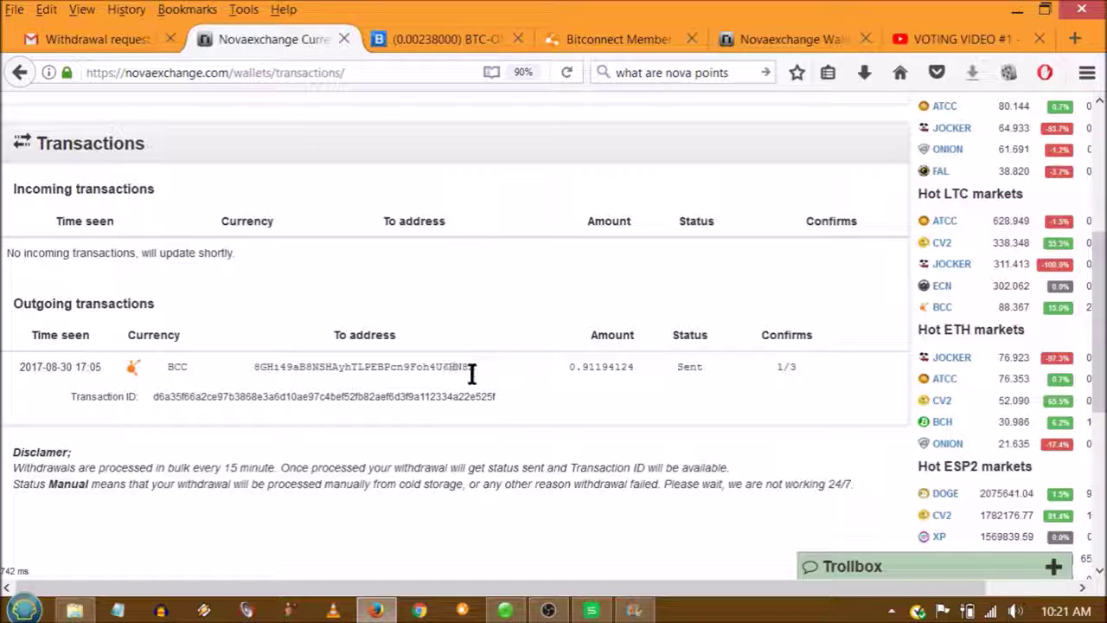
{"action": "left_click_drag", "start_coordinate": [472, 366], "coordinate": [255, 367]}
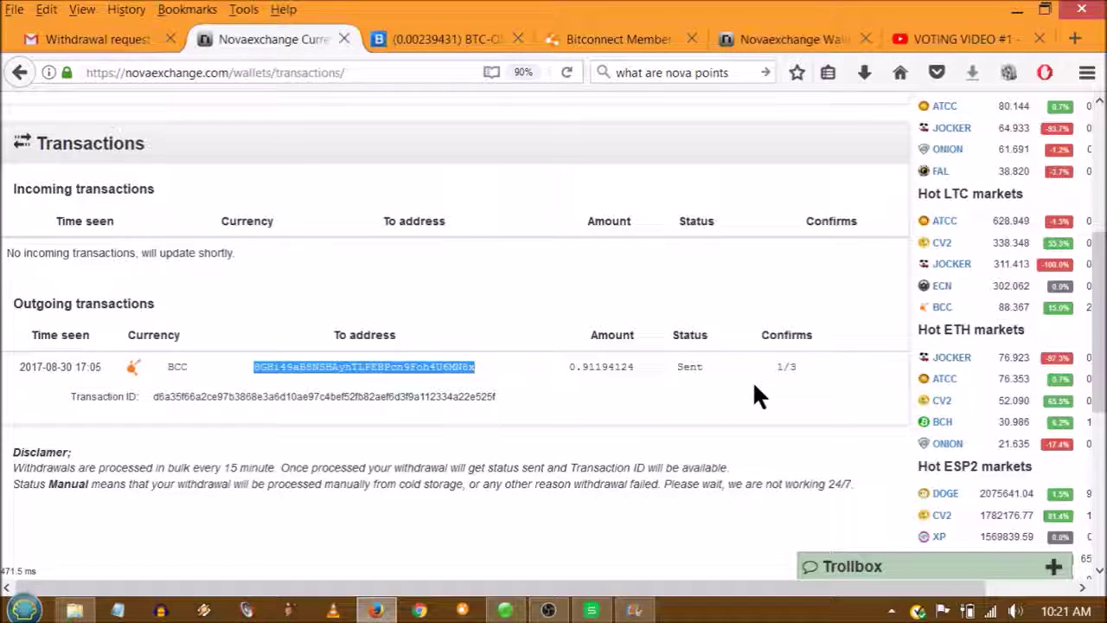
{"action": "left_click", "coordinate": [788, 370]}
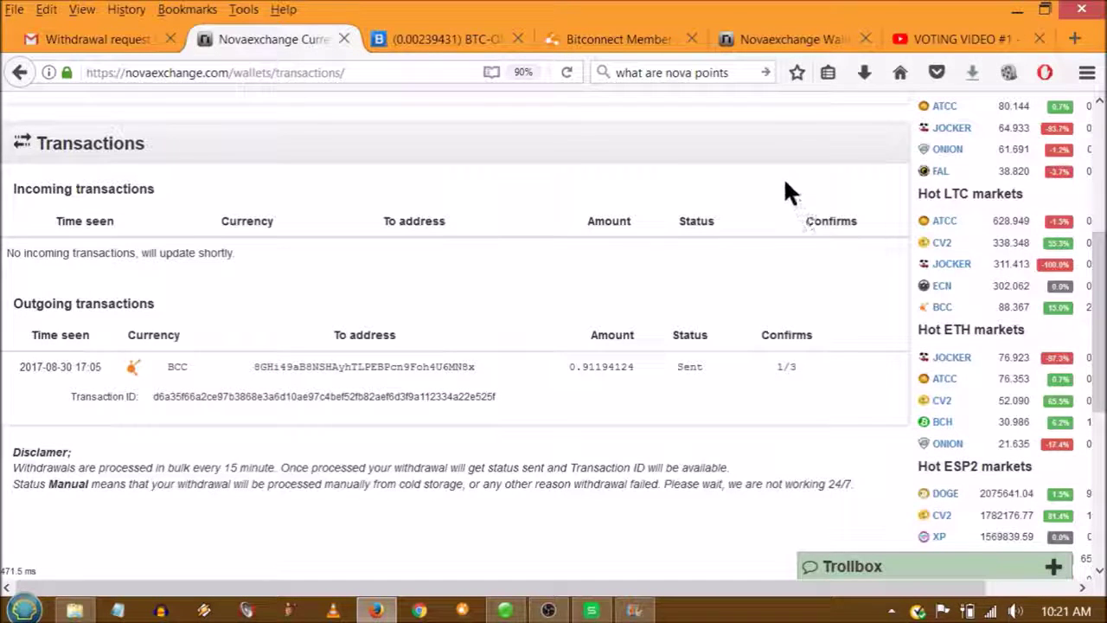
{"action": "left_click", "coordinate": [622, 39]}
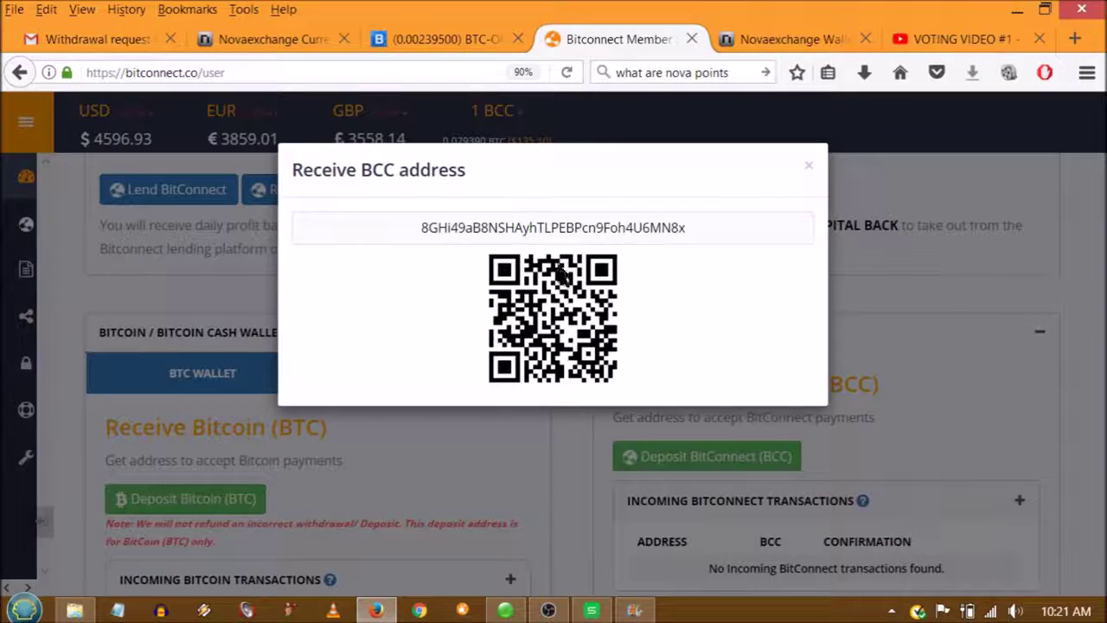
Close the receive dialog, refresh Bitconnect's dashboard, then reload Novaexchange's transactions list
{"action": "left_click", "coordinate": [804, 164]}
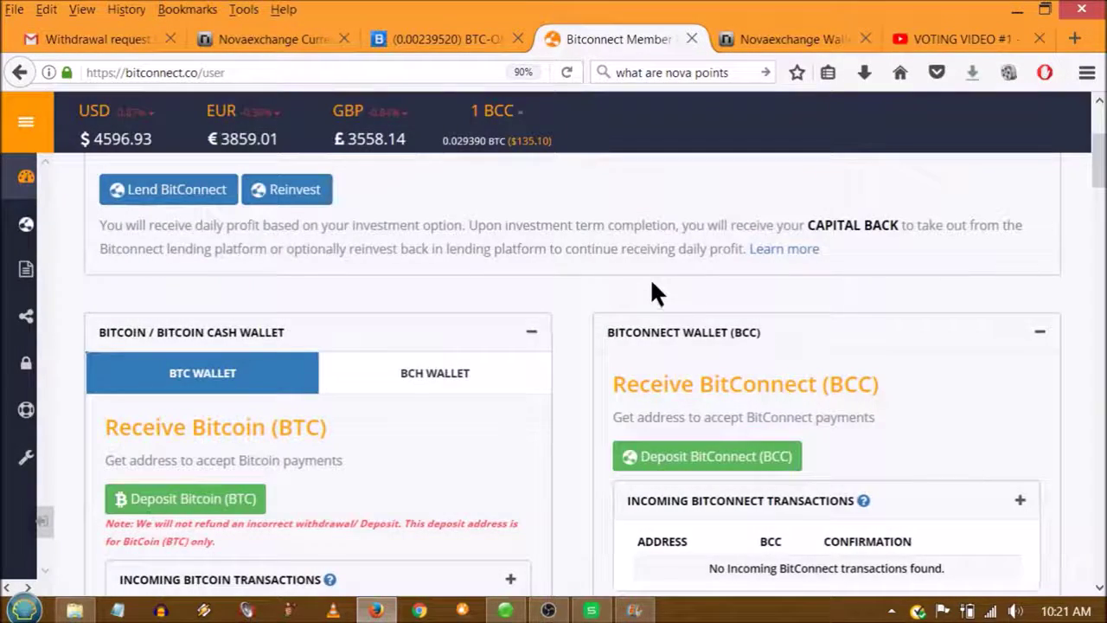
{"action": "left_click", "coordinate": [26, 223]}
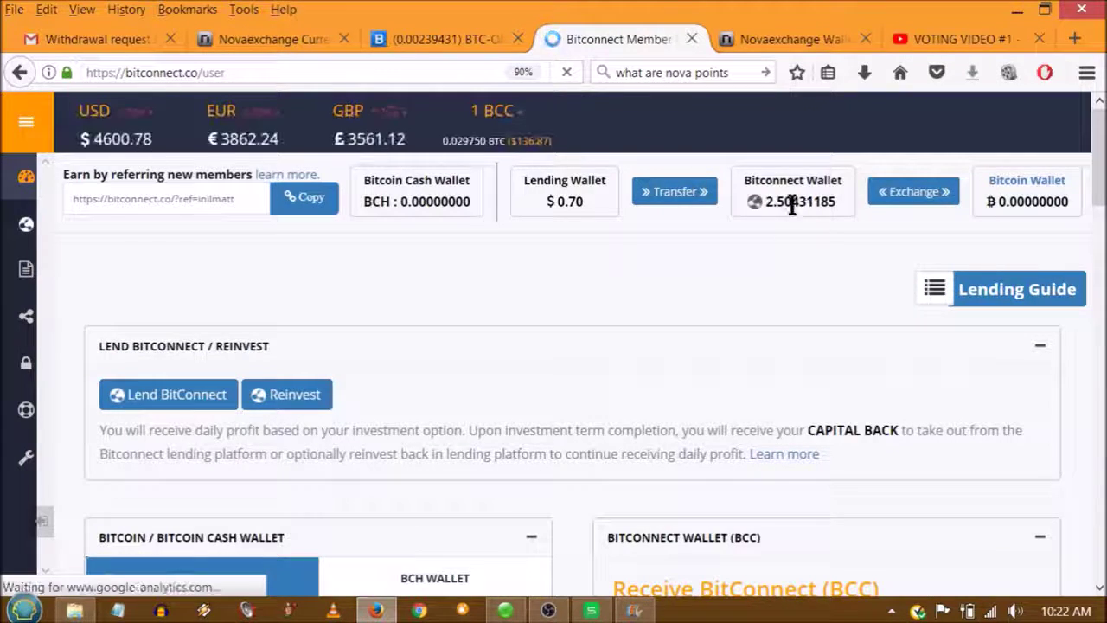
{"action": "scroll", "coordinate": [1022, 430], "scroll_direction": "down", "scroll_amount": 5}
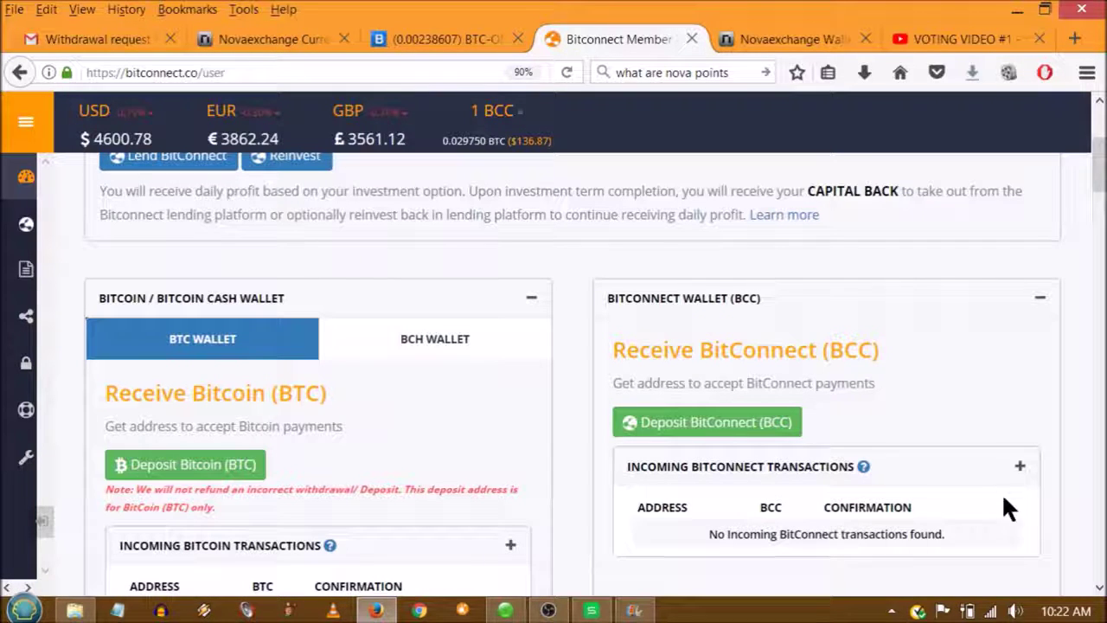
{"action": "scroll", "coordinate": [994, 414], "scroll_direction": "up", "scroll_amount": 2}
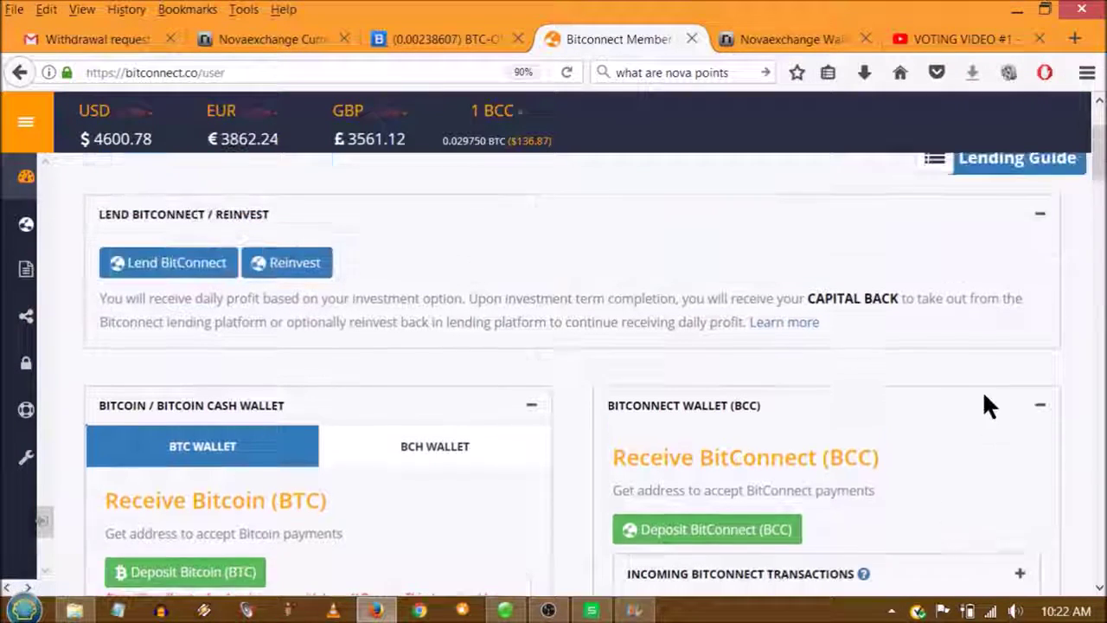
{"action": "scroll", "coordinate": [983, 405], "scroll_direction": "up", "scroll_amount": 2}
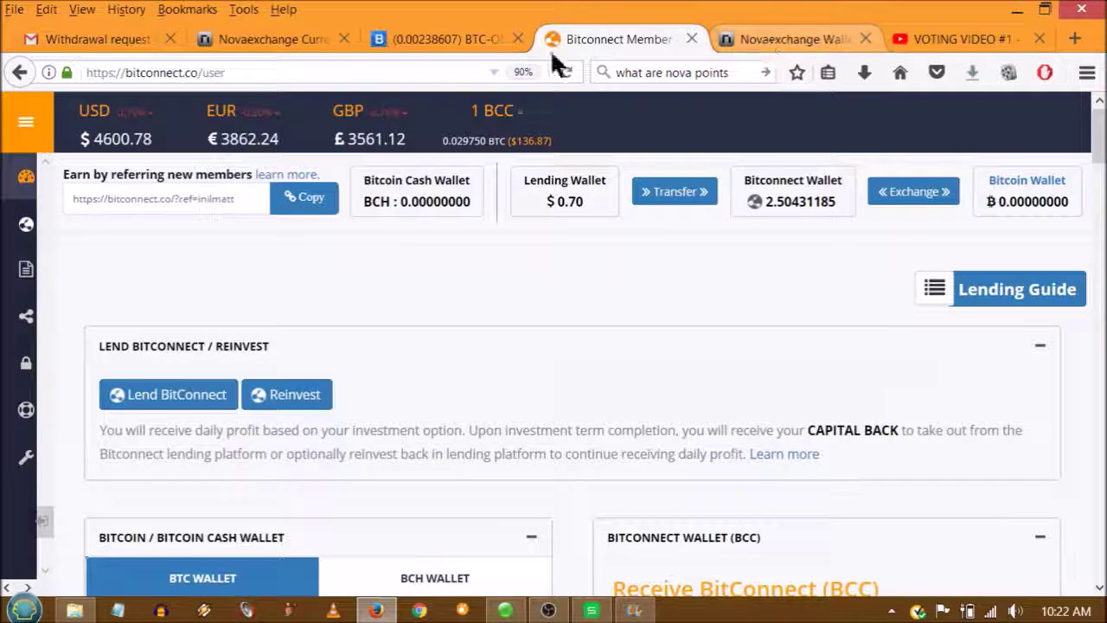
{"action": "left_click", "coordinate": [292, 36]}
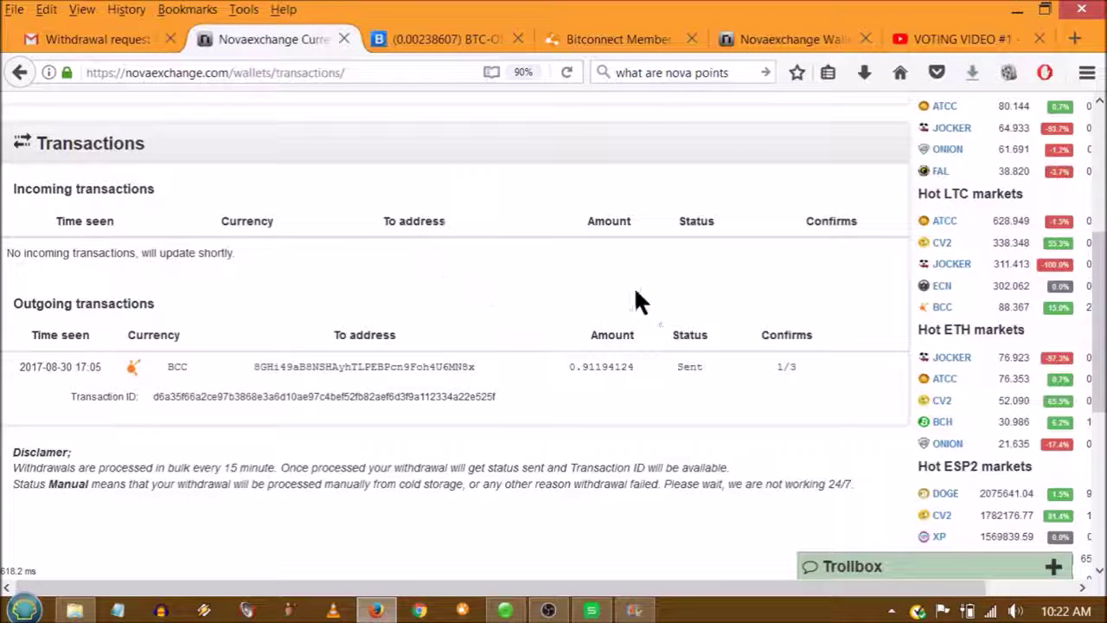
{"action": "left_click", "coordinate": [566, 72]}
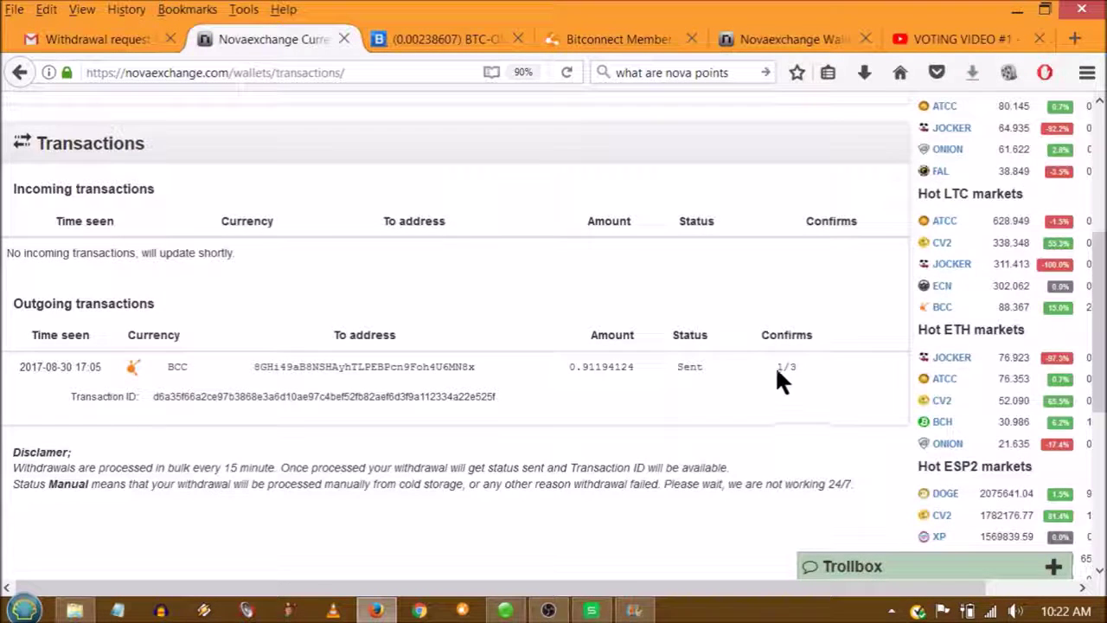
Copy the Bitconnect wallet balance 2.50431185 and switch to Bitconnect Estimates.xlsx
{"action": "left_click", "coordinate": [604, 32]}
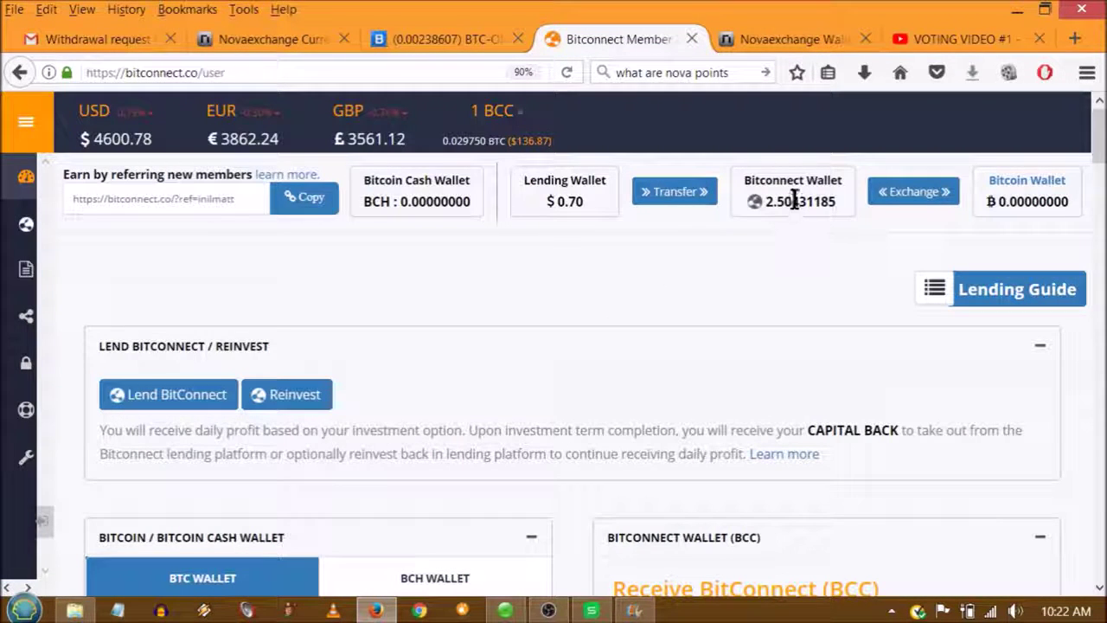
{"action": "left_click_drag", "start_coordinate": [835, 201], "coordinate": [761, 201]}
{"action": "right_click", "coordinate": [798, 204]}
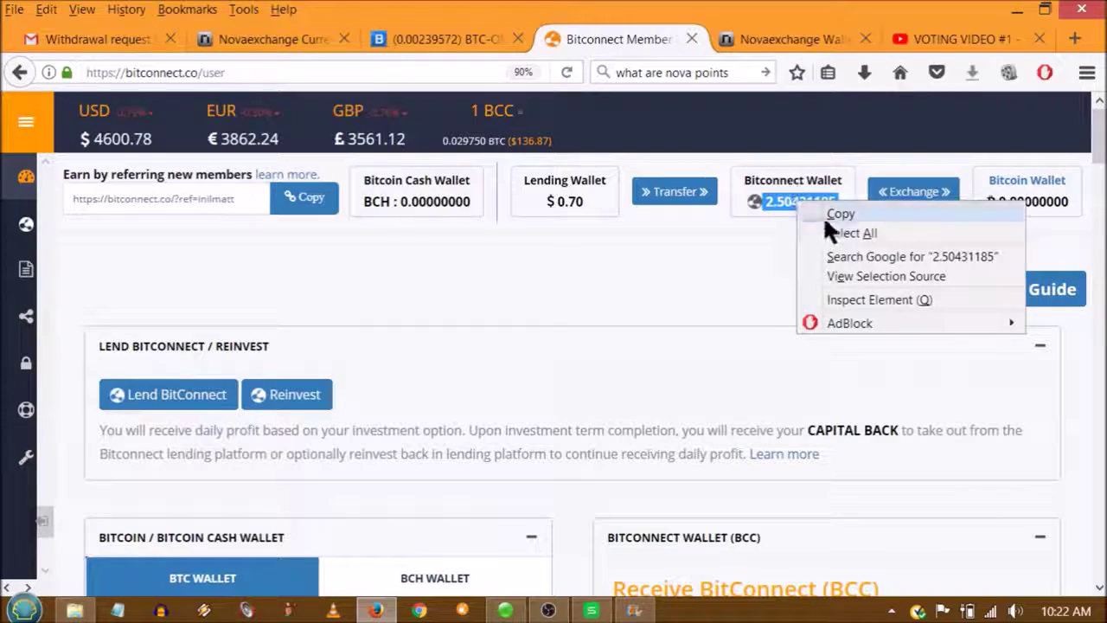
{"action": "left_click", "coordinate": [830, 213]}
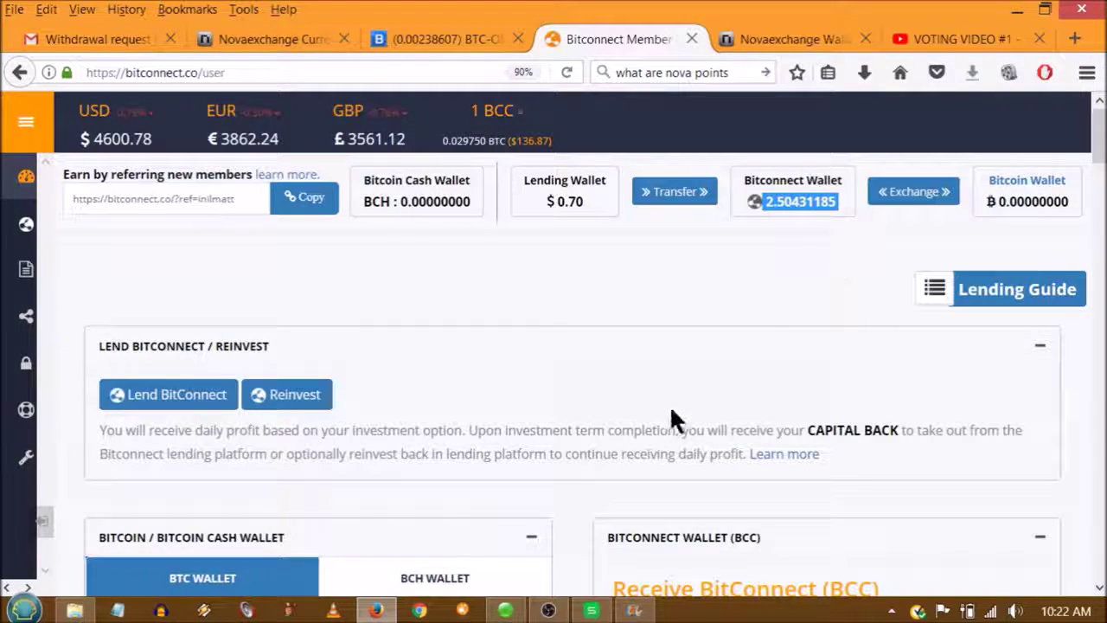
{"action": "left_click", "coordinate": [591, 610]}
{"action": "scroll", "coordinate": [291, 173], "scroll_direction": "up", "scroll_amount": 15}
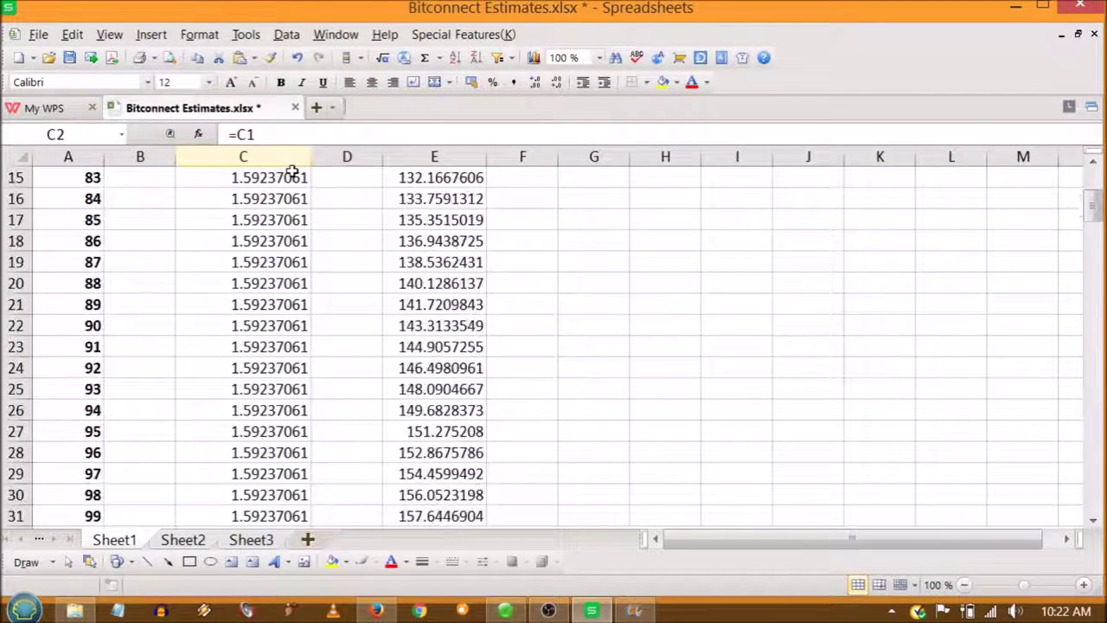
Replace the 1.59237061 balance in cell C1 with 2.50431185
{"action": "scroll", "coordinate": [292, 173], "scroll_direction": "up", "scroll_amount": 5}
{"action": "left_click", "coordinate": [282, 180]}
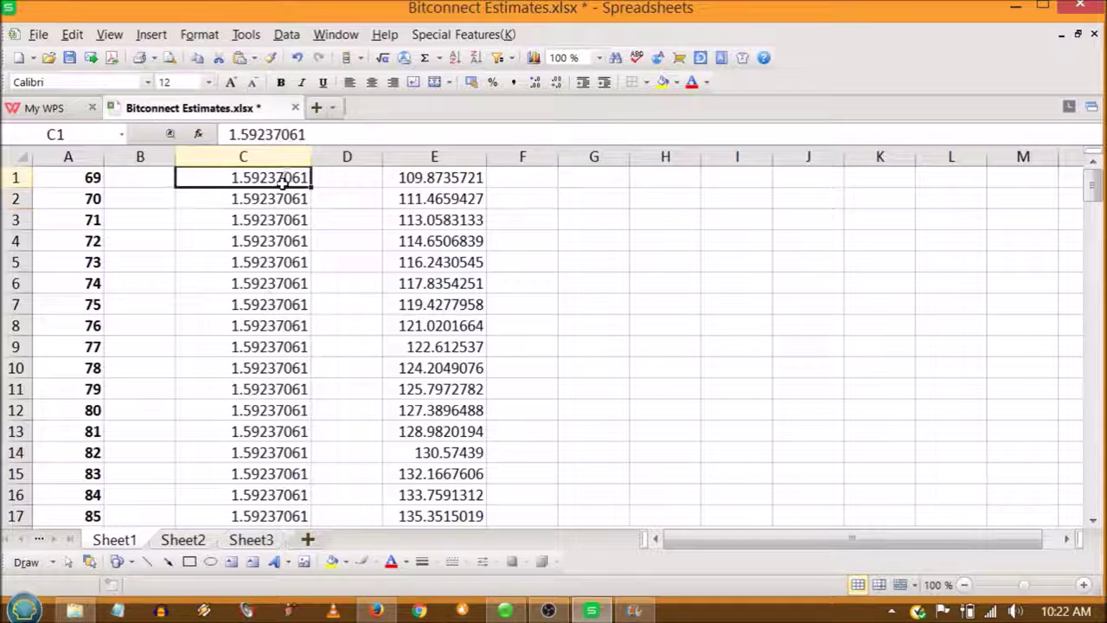
{"action": "left_click_drag", "start_coordinate": [319, 138], "coordinate": [144, 113]}
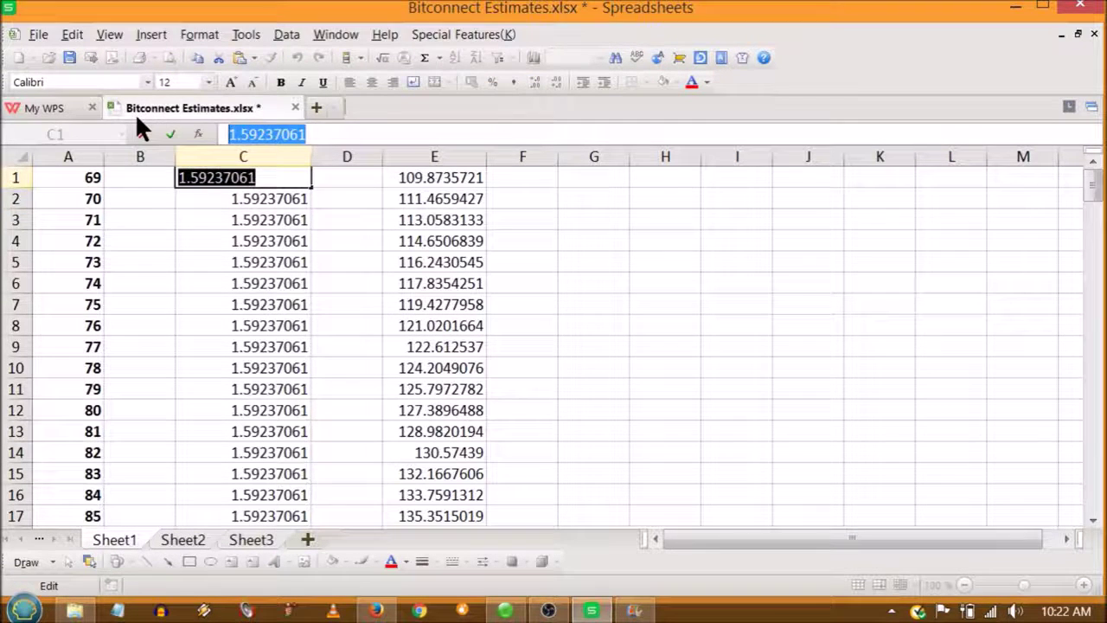
{"action": "key", "text": "ctrl+v"}
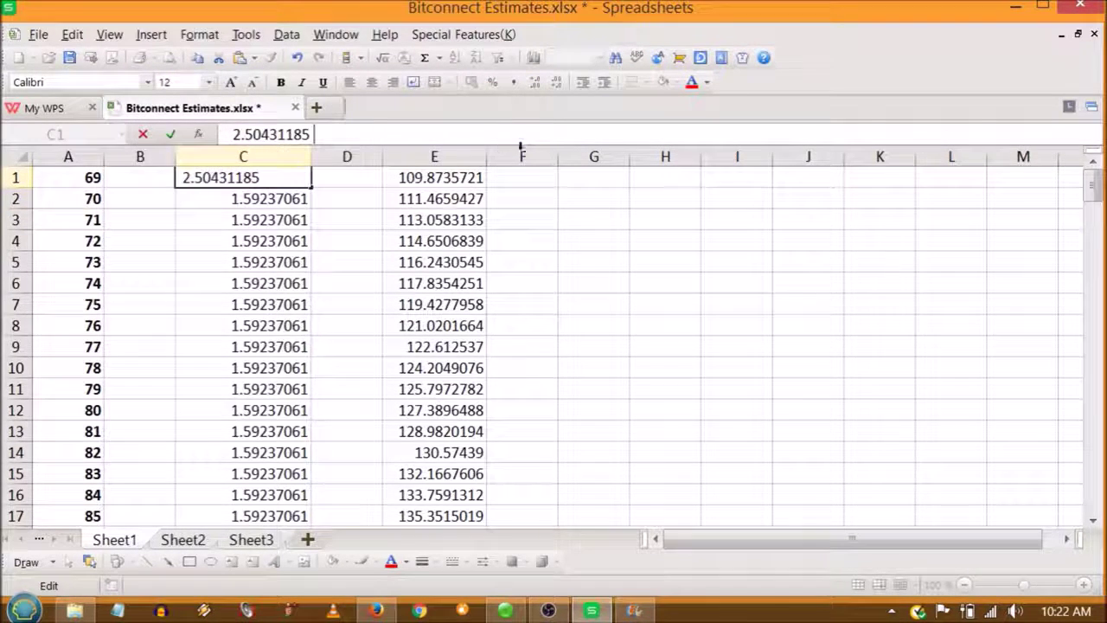
{"action": "key", "text": "Return"}
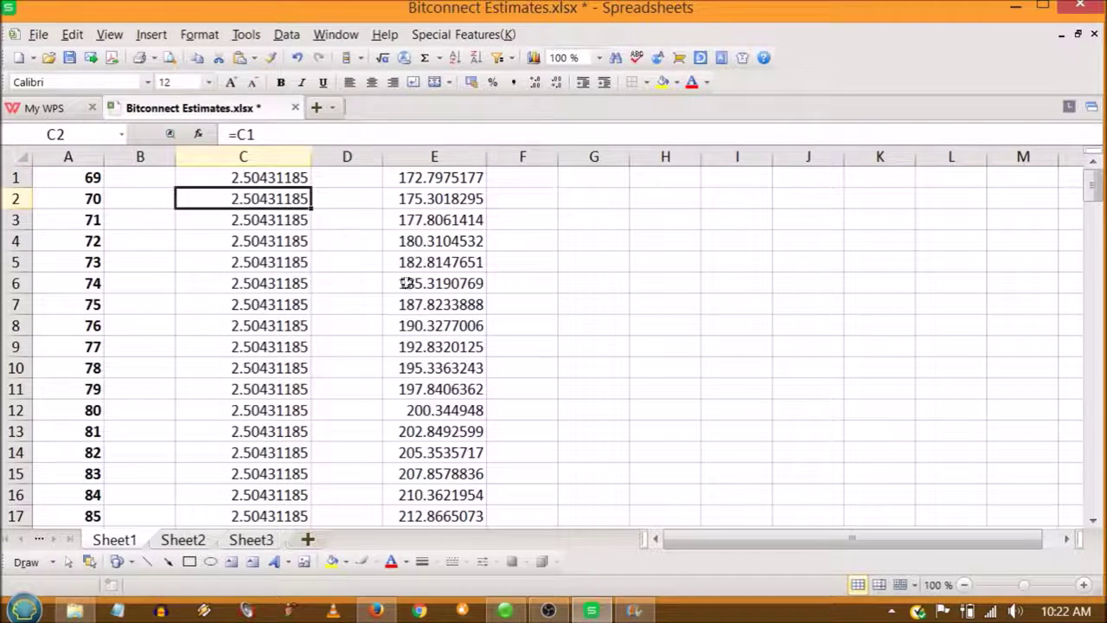
Select row 68 (entry 136) and read column E at 340.5864116
{"action": "left_click", "coordinate": [376, 610]}
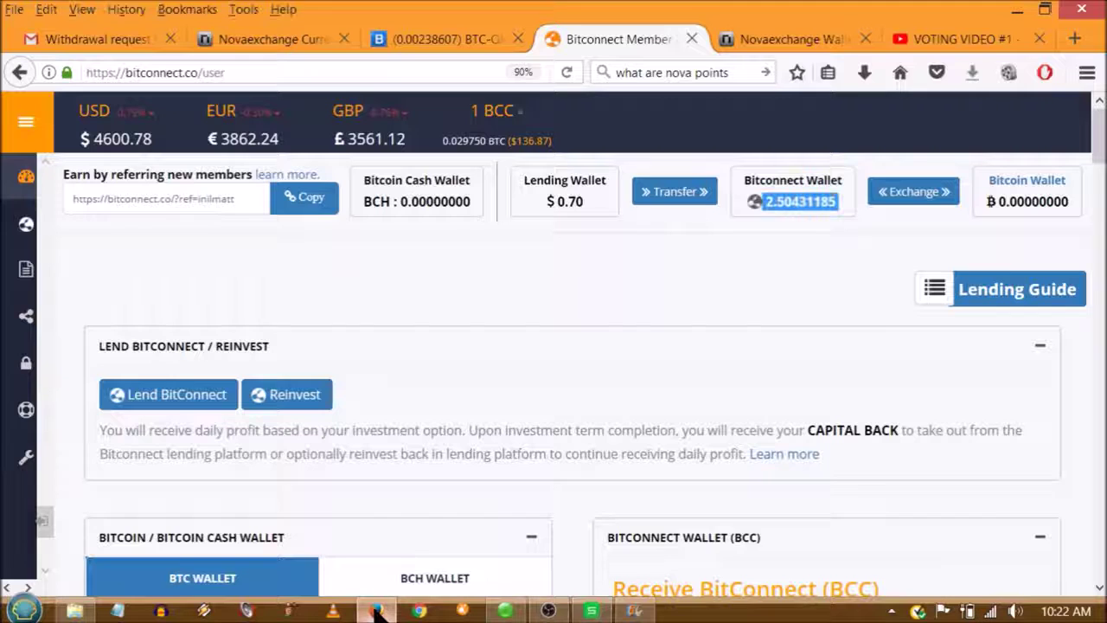
{"action": "left_click", "coordinate": [377, 611]}
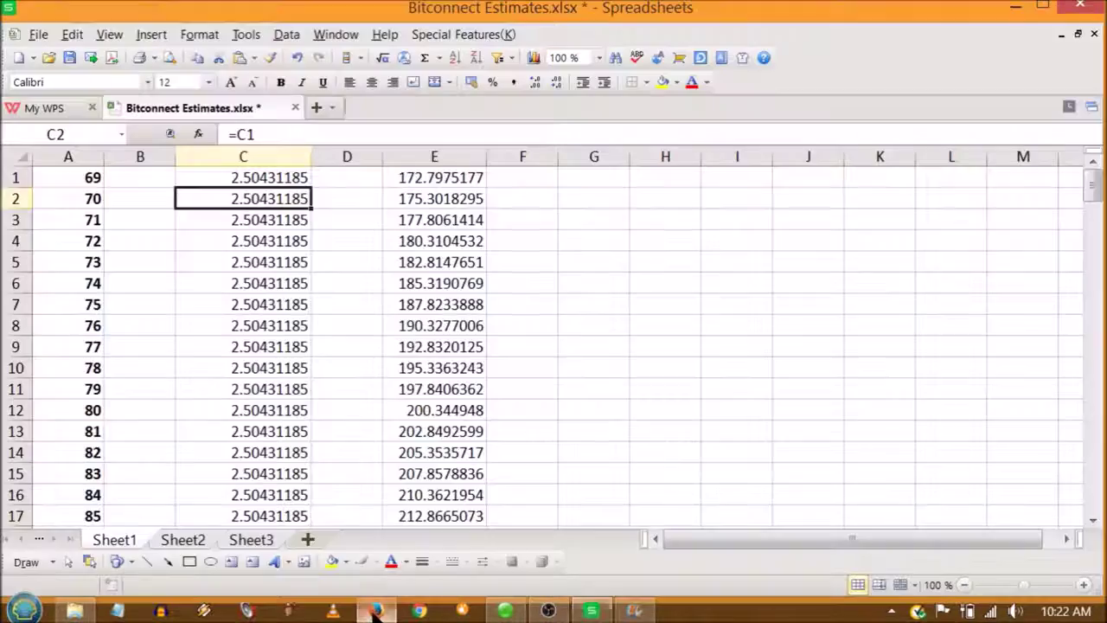
{"action": "scroll", "coordinate": [408, 430], "scroll_direction": "down", "scroll_amount": 20}
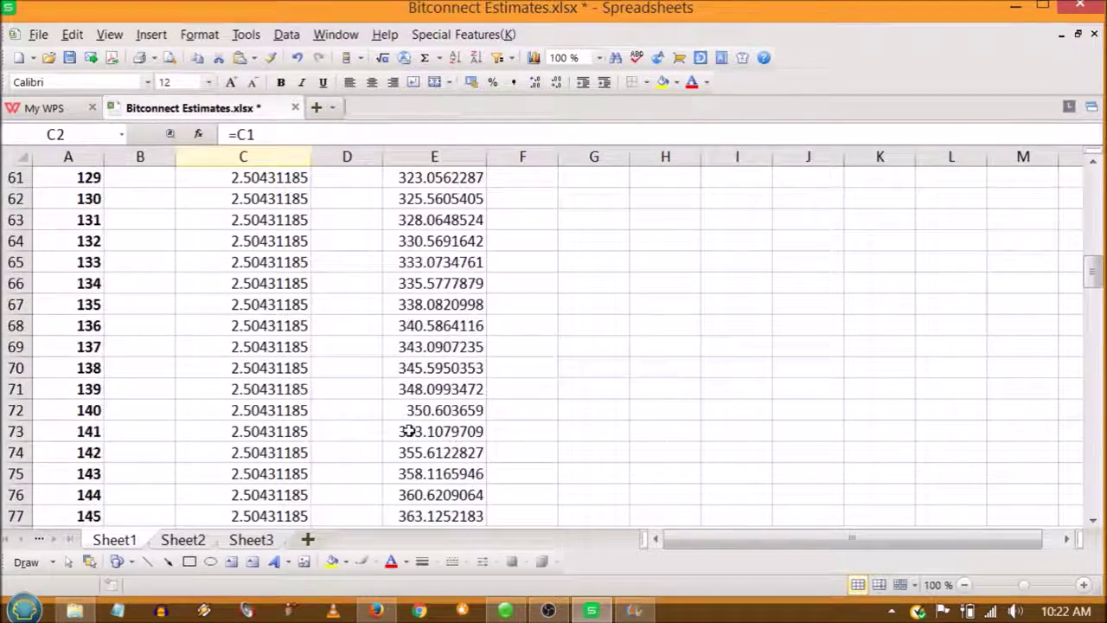
{"action": "scroll", "coordinate": [409, 430], "scroll_direction": "down", "scroll_amount": 20}
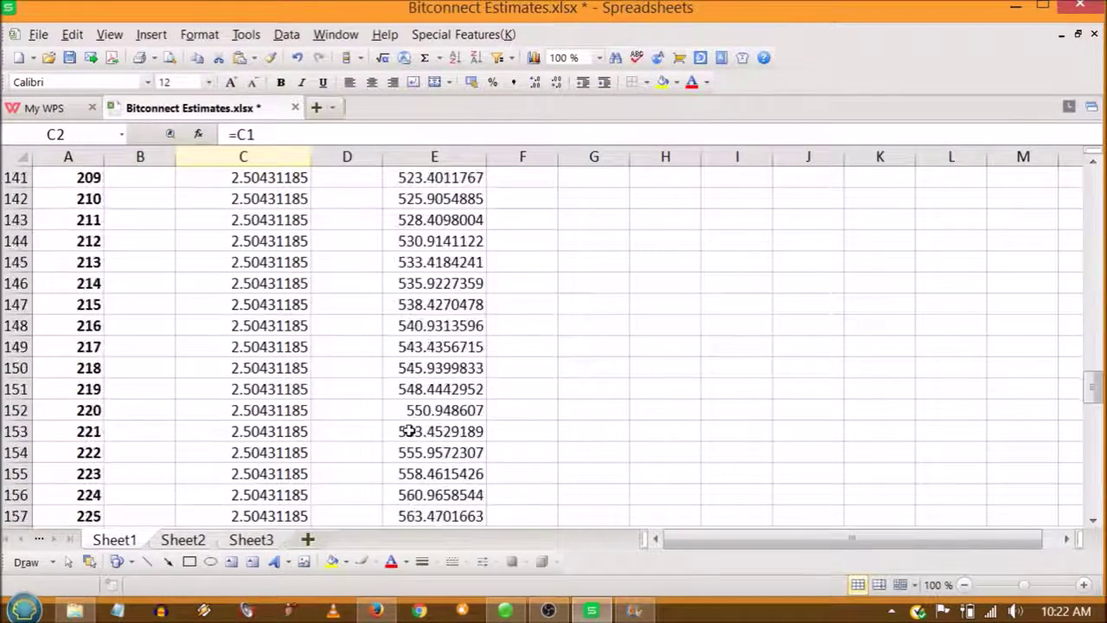
{"action": "scroll", "coordinate": [408, 430], "scroll_direction": "up", "scroll_amount": 18}
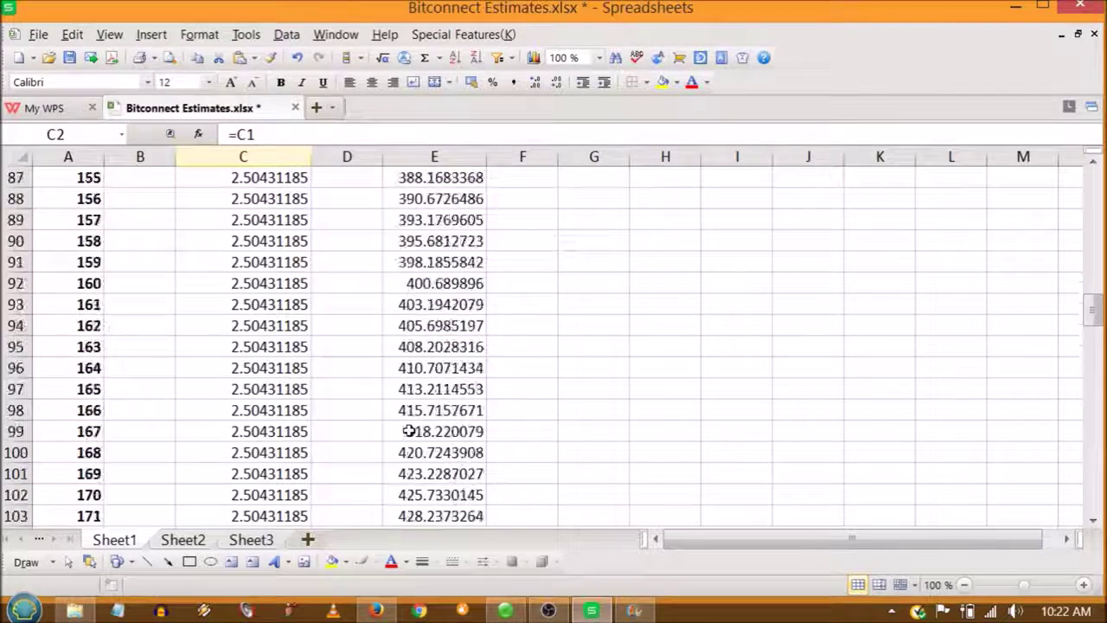
{"action": "scroll", "coordinate": [408, 430], "scroll_direction": "up", "scroll_amount": 8}
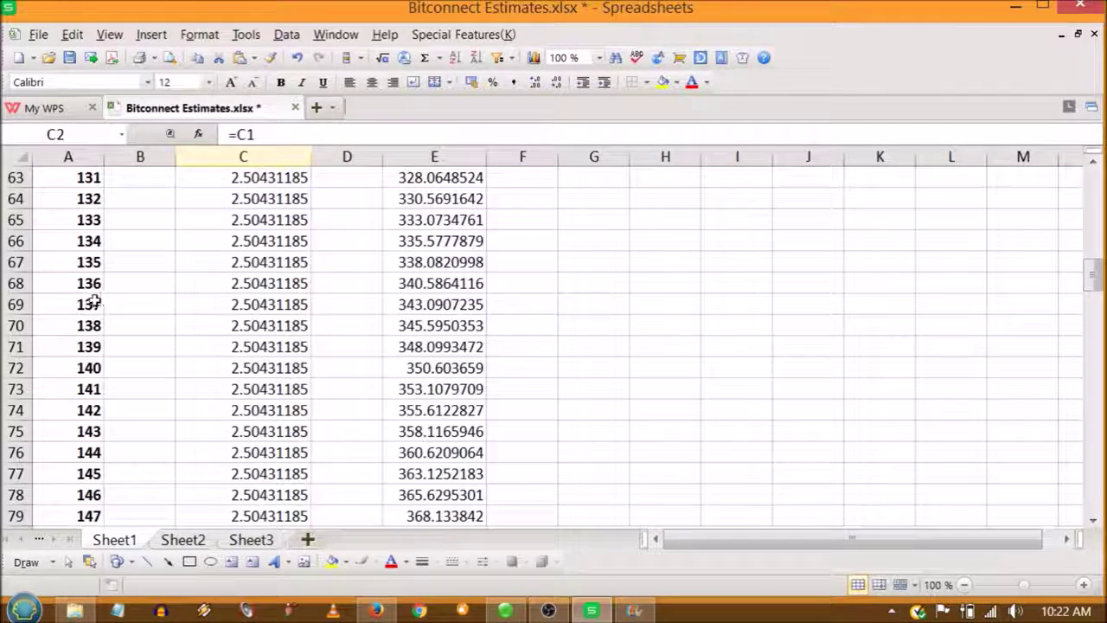
{"action": "left_click", "coordinate": [16, 283]}
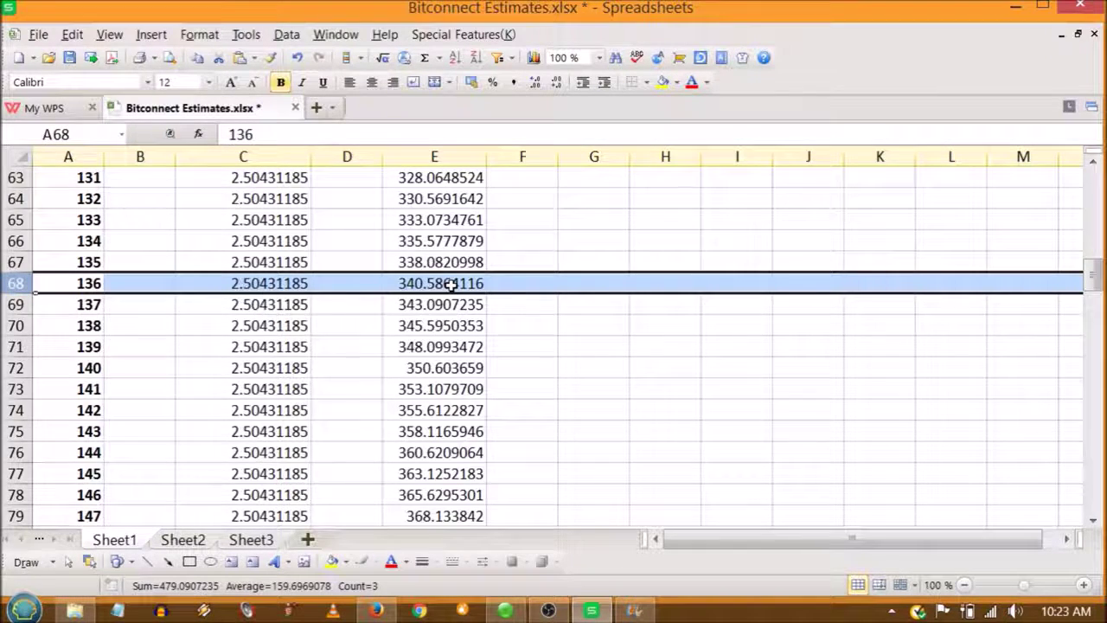
{"action": "scroll", "coordinate": [450, 285], "scroll_direction": "up", "scroll_amount": 4}
{"action": "scroll", "coordinate": [450, 284], "scroll_direction": "up", "scroll_amount": 3}
{"action": "scroll", "coordinate": [451, 284], "scroll_direction": "down", "scroll_amount": 5}
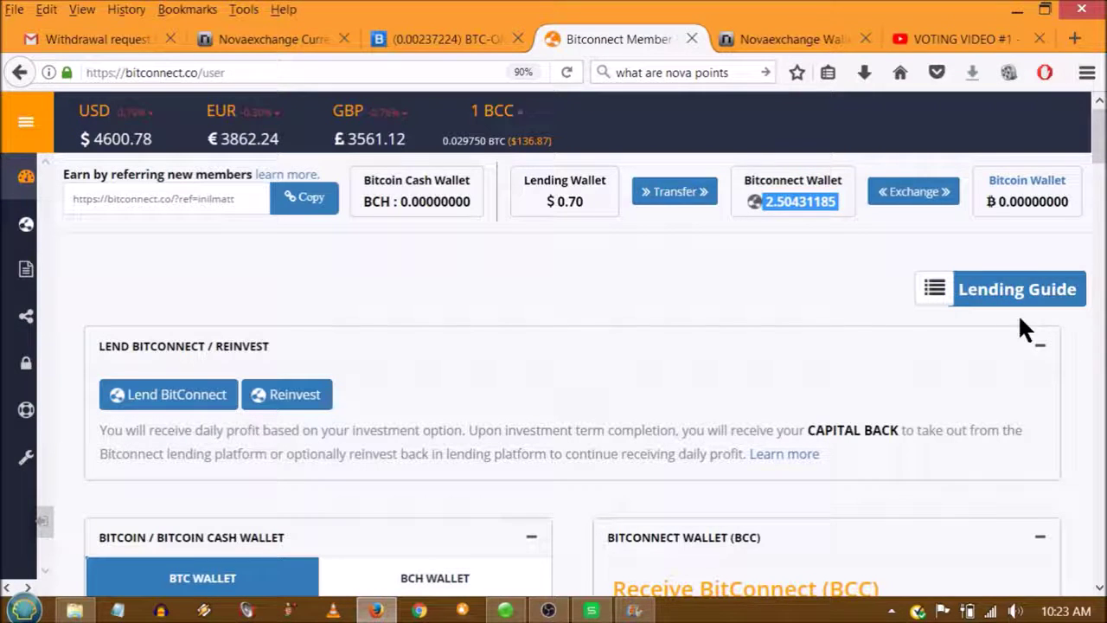
Review Bitconnect's transfer history, then return to Novaexchange's transactions page showing the 0.91194124 BCC withdrawal
{"action": "left_click_drag", "start_coordinate": [1099, 161], "coordinate": [1094, 525]}
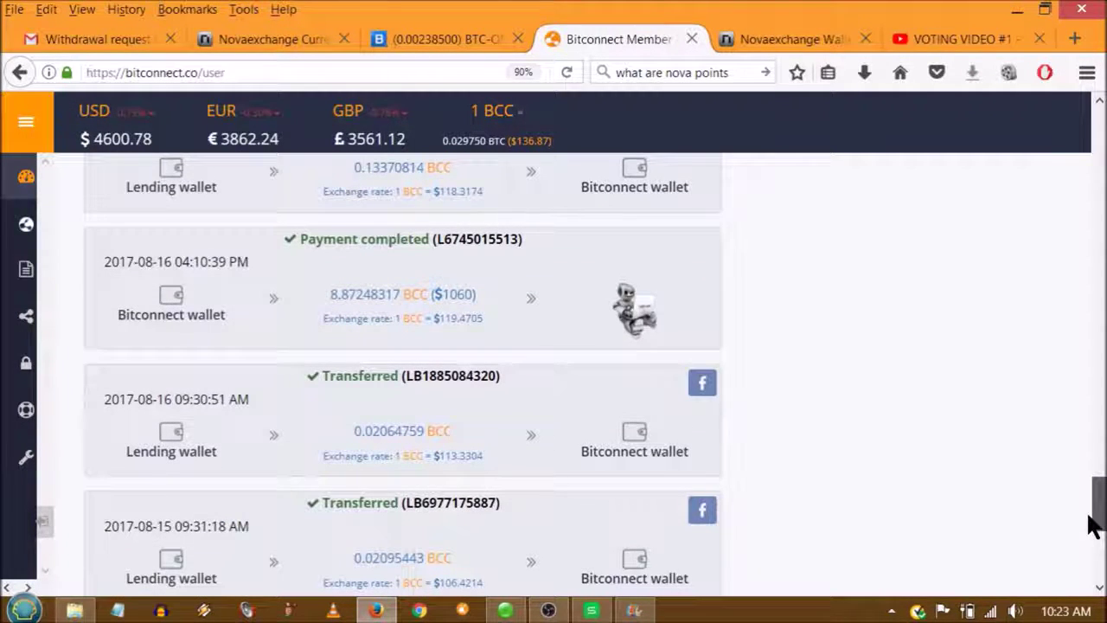
{"action": "left_click_drag", "start_coordinate": [1091, 526], "coordinate": [1097, 173]}
{"action": "key", "text": "ctrl+Page_Up"}
{"action": "key", "text": "ctrl+Page_Up"}
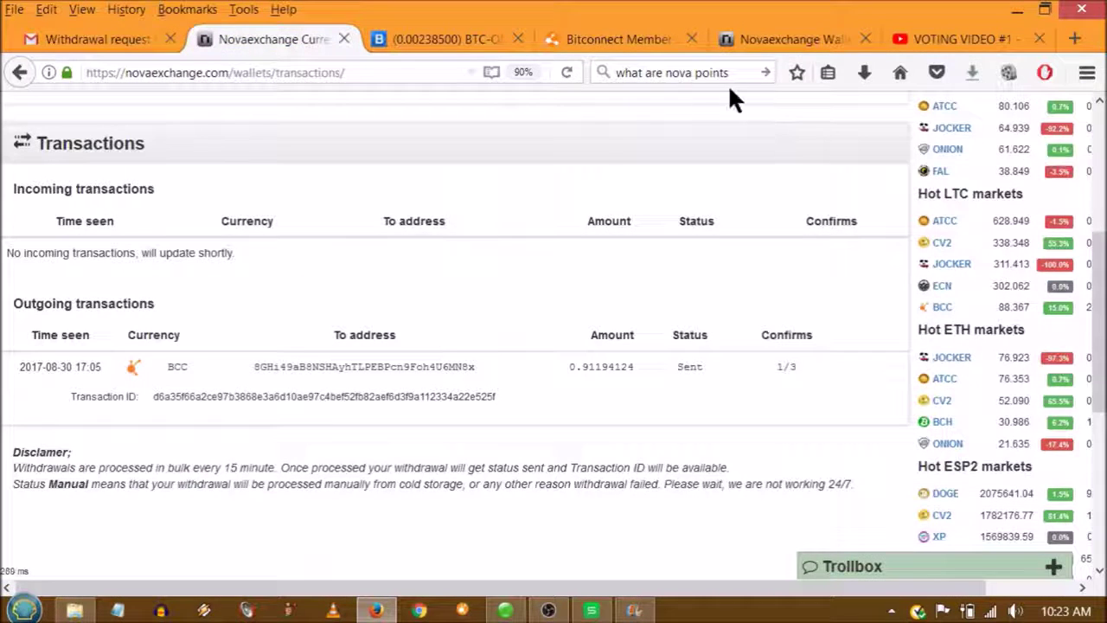
{"action": "left_click", "coordinate": [565, 73]}
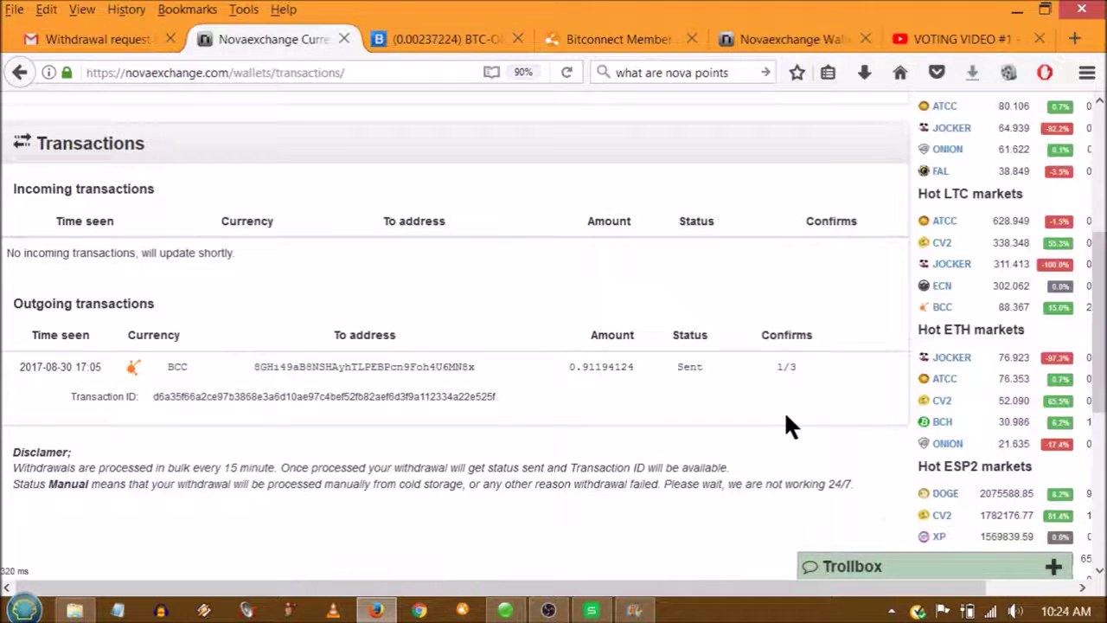
{"action": "scroll", "coordinate": [769, 438], "scroll_direction": "down", "scroll_amount": 2}
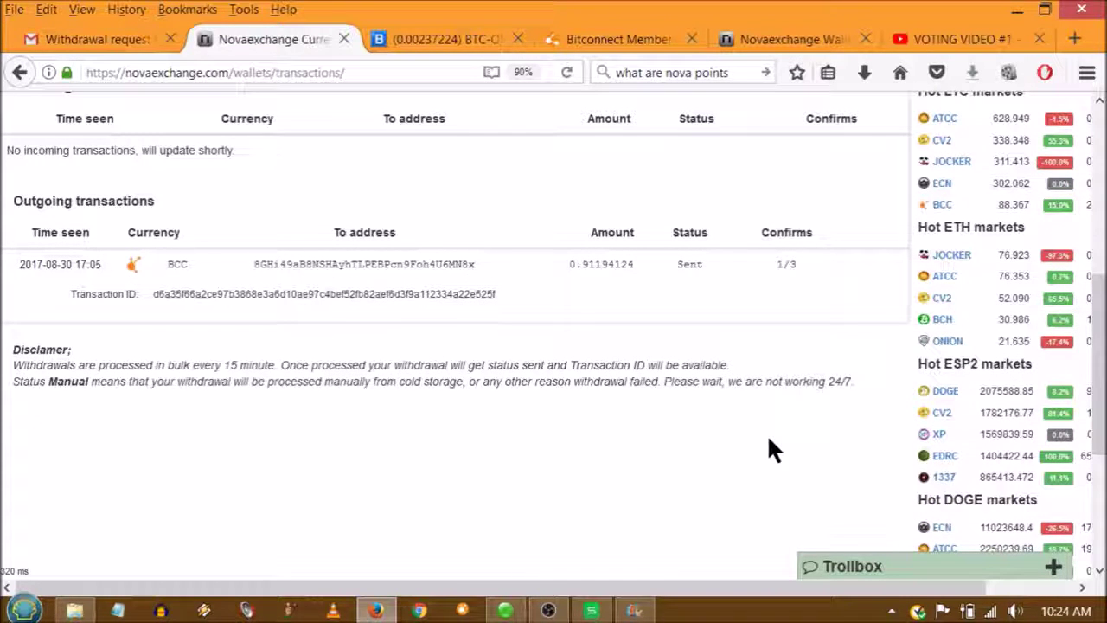
{"action": "left_click_drag", "start_coordinate": [856, 381], "coordinate": [7, 359]}
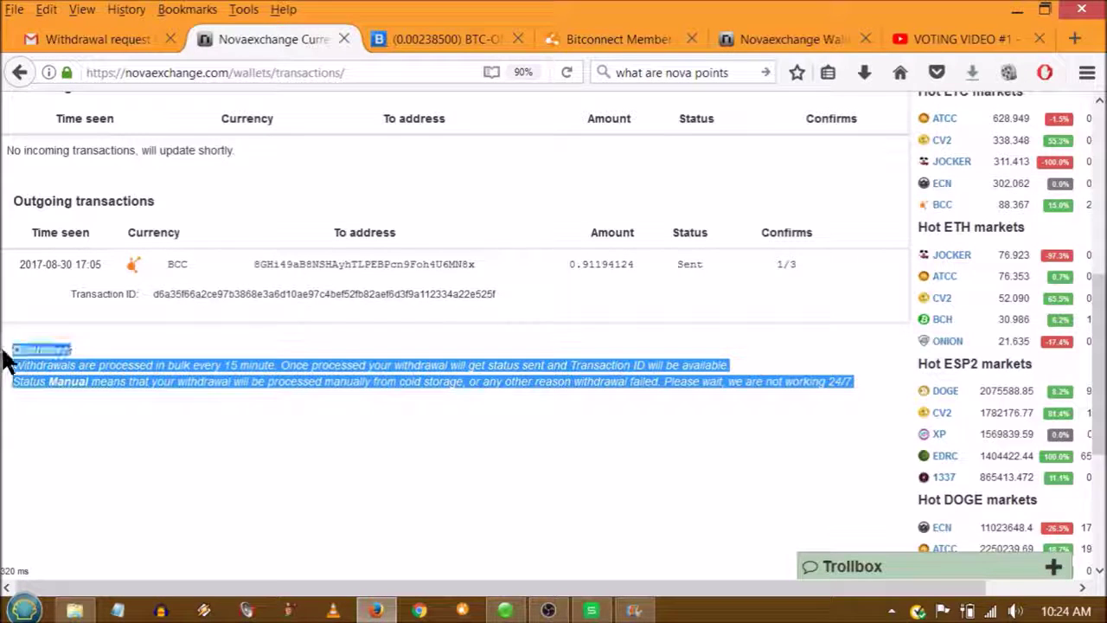
{"action": "left_click", "coordinate": [39, 372]}
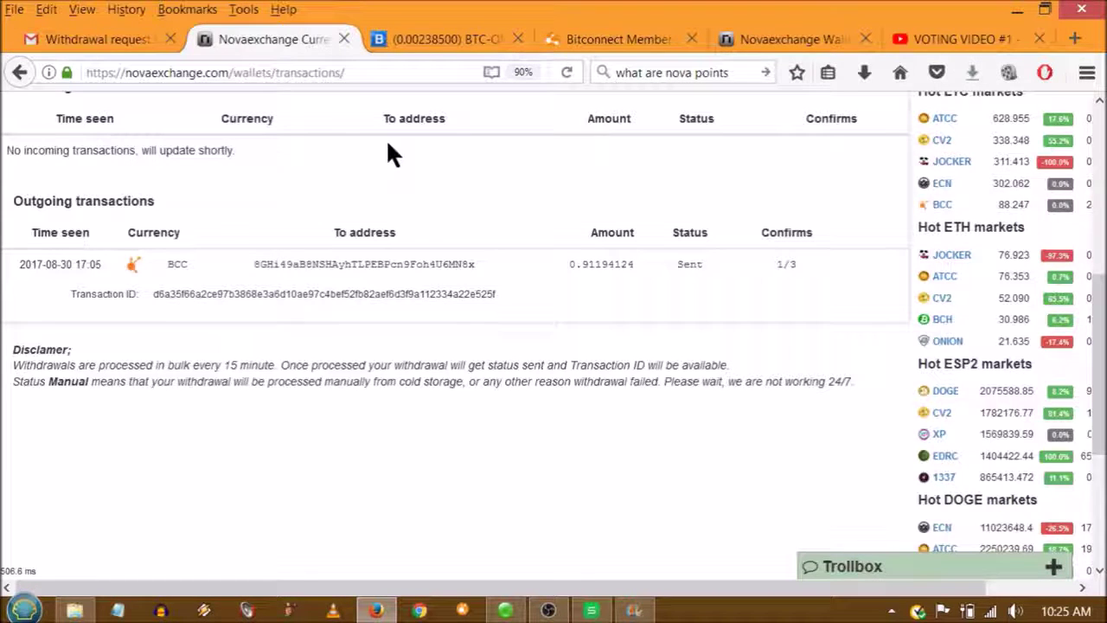
Reload Novaexchange transactions to see the BCC withdrawal at 3/3 confirms, then return to Bitconnect's dashboard
{"action": "left_click", "coordinate": [559, 69]}
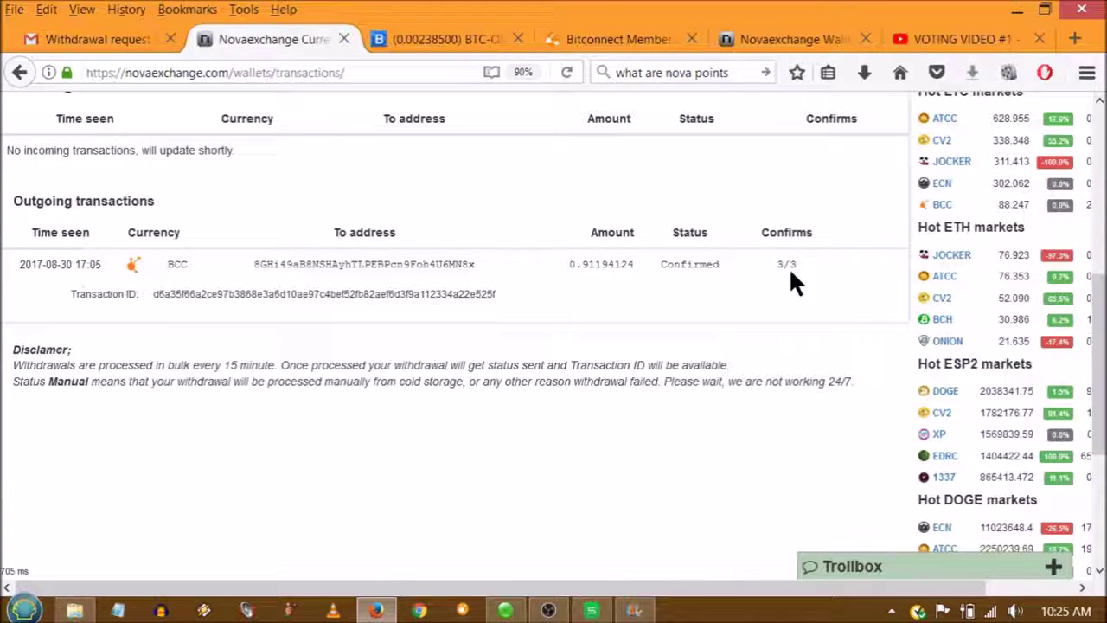
{"action": "left_click", "coordinate": [631, 38]}
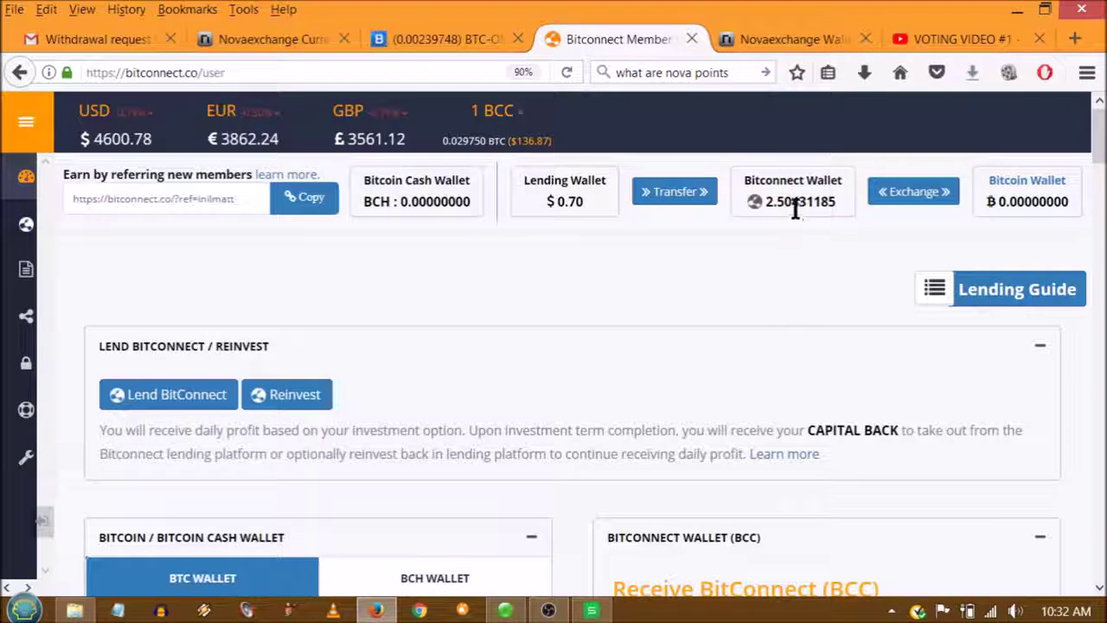
Start a $340 (2.47100206 BCC) loan paid from the Bitconnect wallet, accepting the terms of use
{"action": "left_click", "coordinate": [694, 192]}
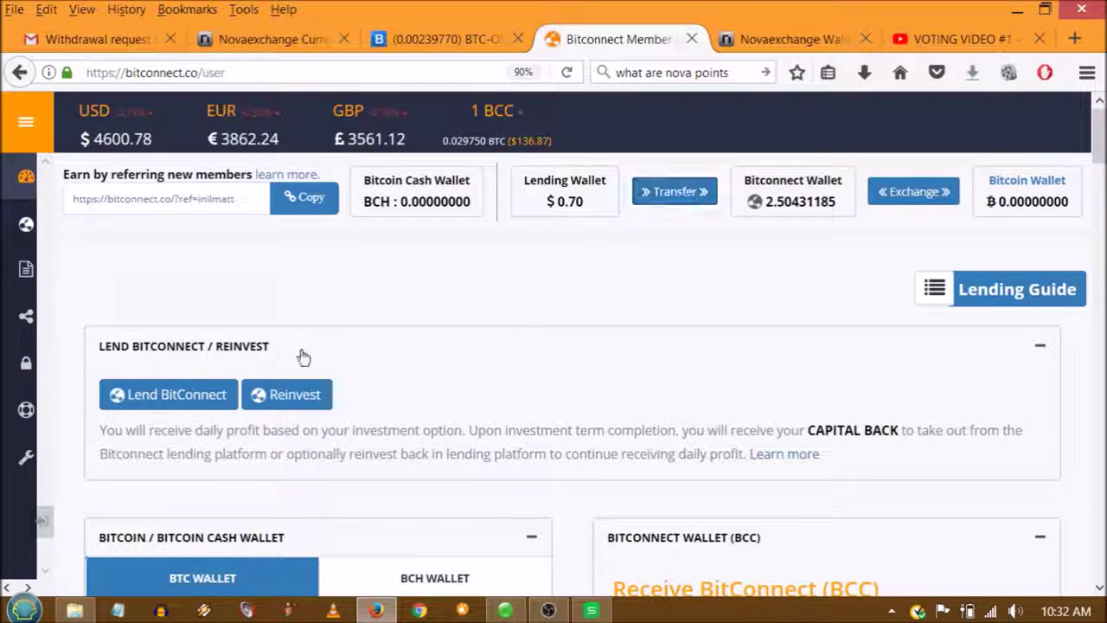
{"action": "left_click", "coordinate": [177, 398]}
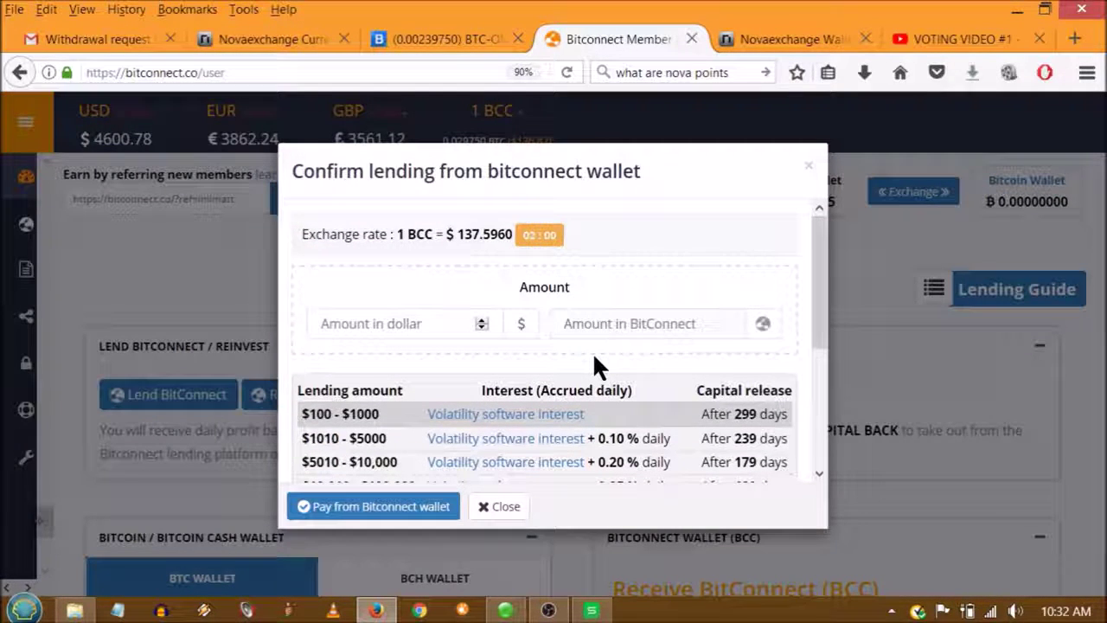
{"action": "left_click", "coordinate": [362, 331]}
{"action": "type", "text": "1"}
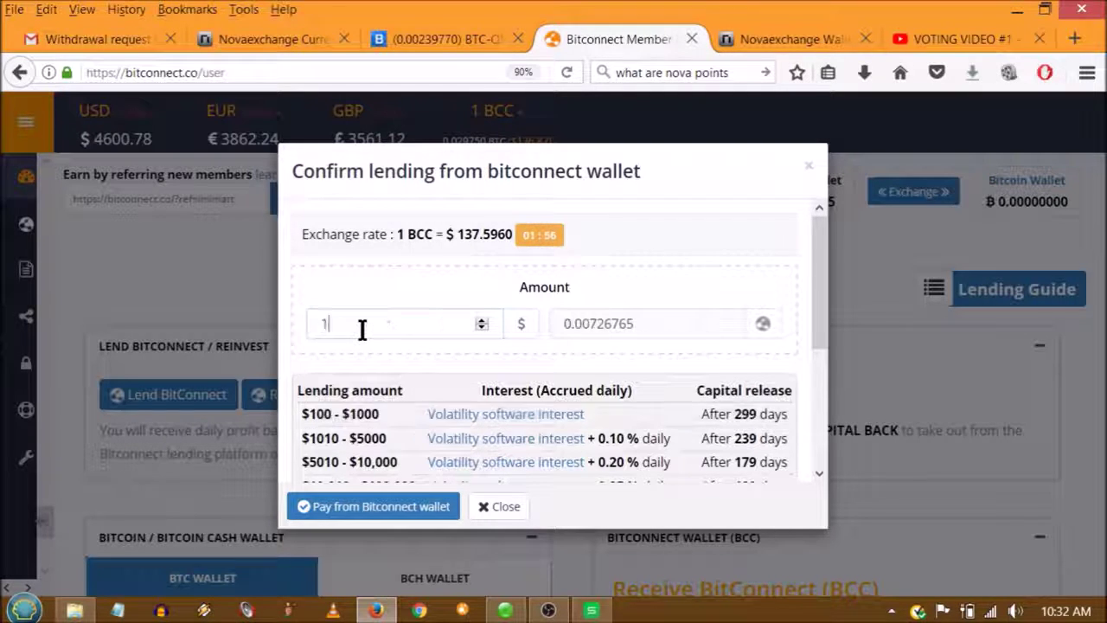
{"action": "type", "text": "3"}
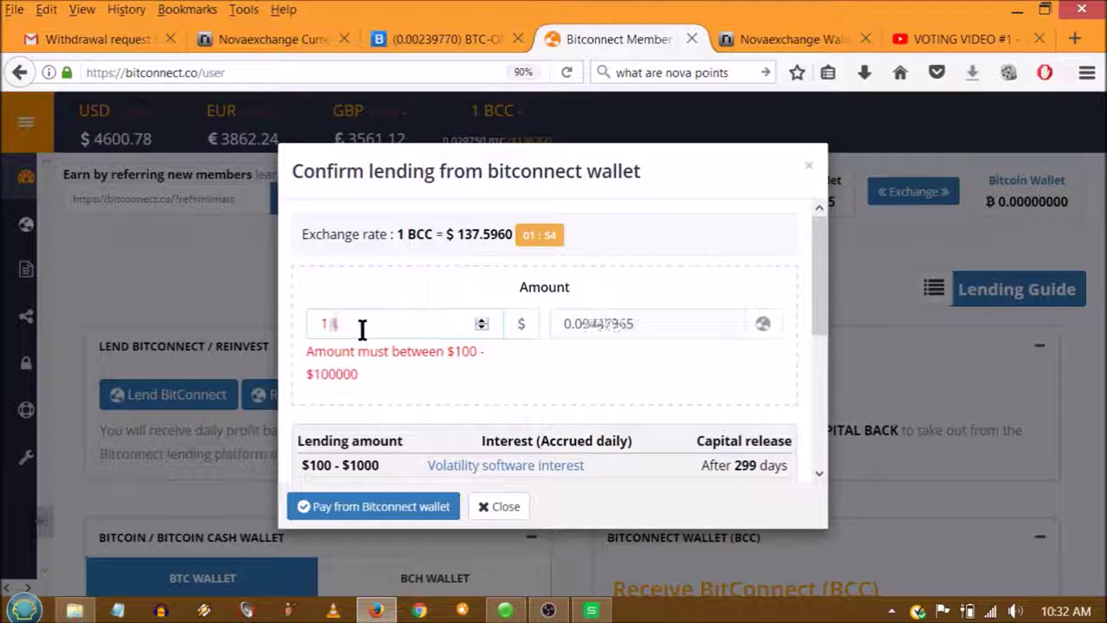
{"action": "key", "text": "BackSpace"}
{"action": "key", "text": "BackSpace"}
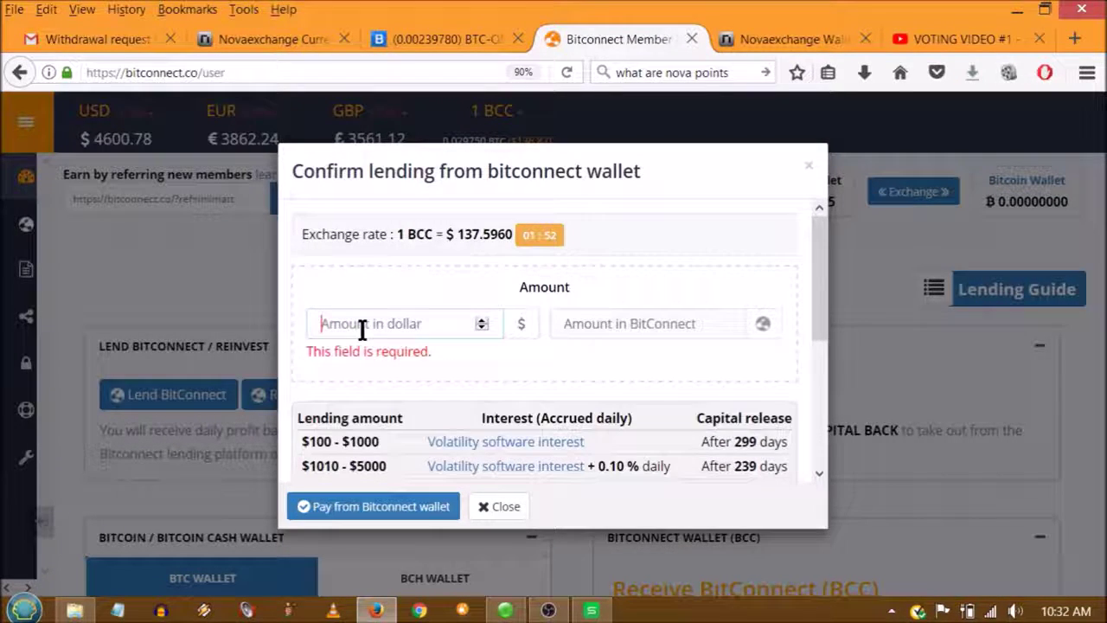
{"action": "type", "text": "340"}
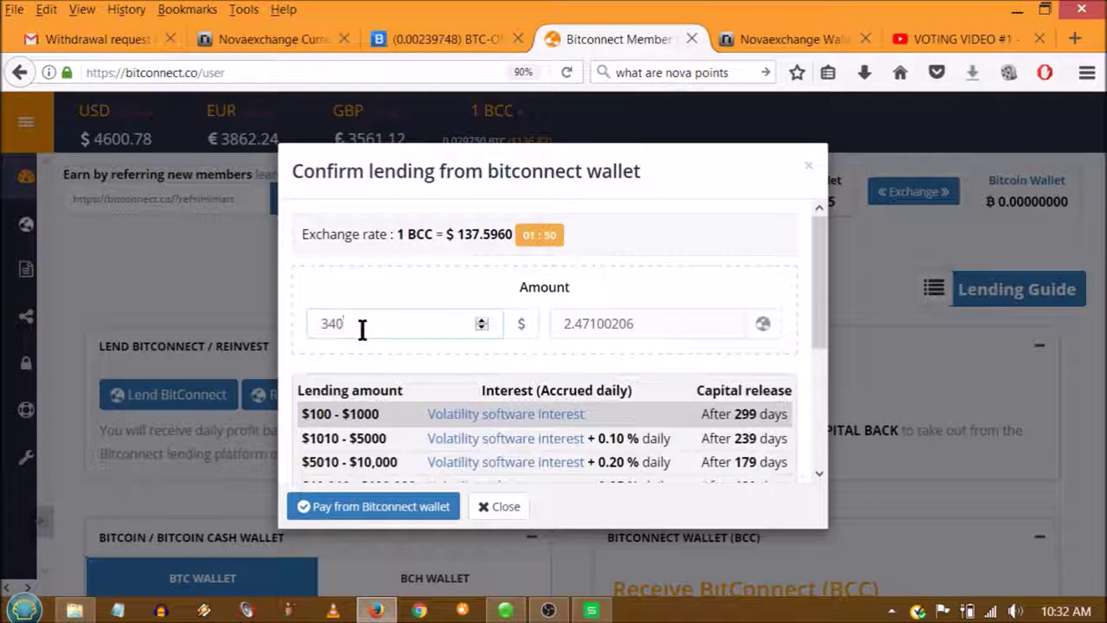
{"action": "scroll", "coordinate": [361, 411], "scroll_direction": "down", "scroll_amount": 3}
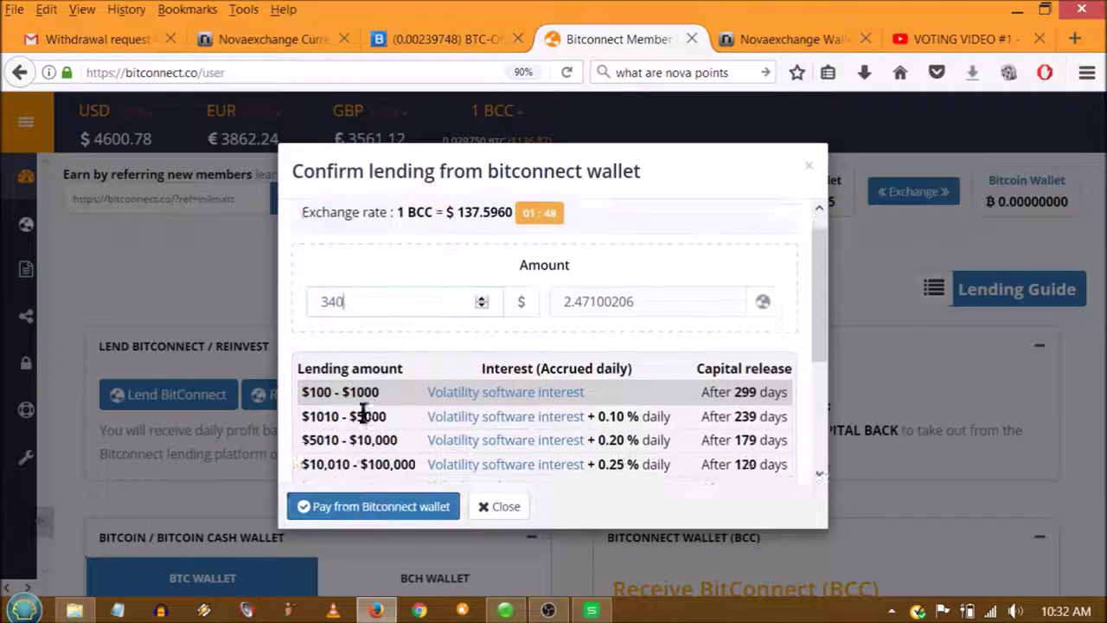
{"action": "left_click", "coordinate": [299, 429]}
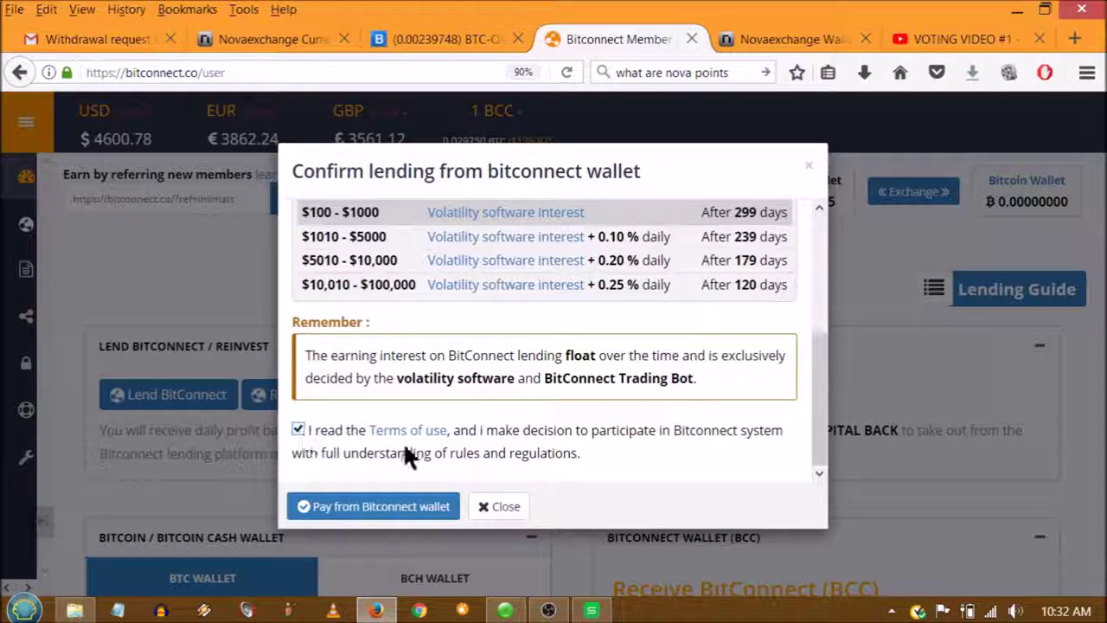
{"action": "left_click", "coordinate": [379, 507]}
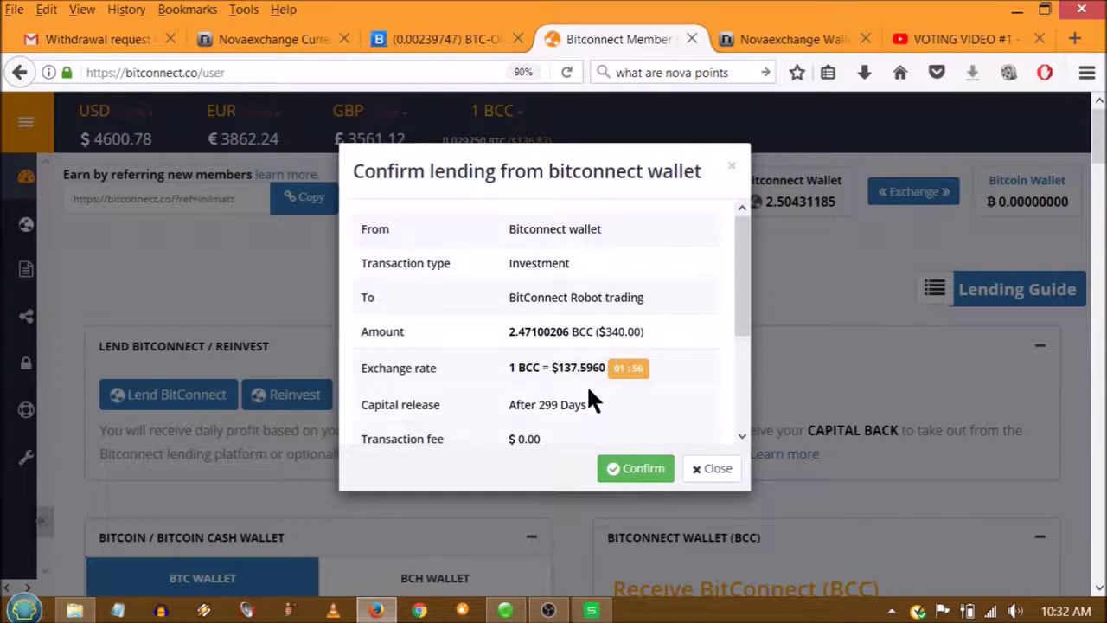
Confirm the $340 loan, dismiss the success message and reload so the wallet shows 0.03330979 BCC
{"action": "left_click", "coordinate": [619, 462]}
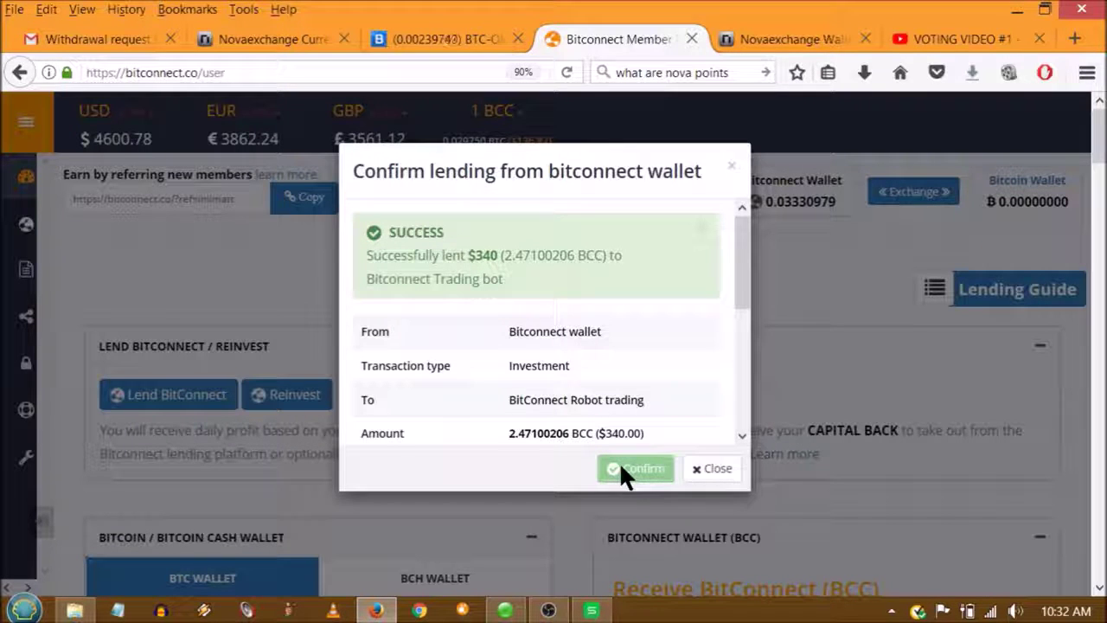
{"action": "left_click", "coordinate": [702, 471]}
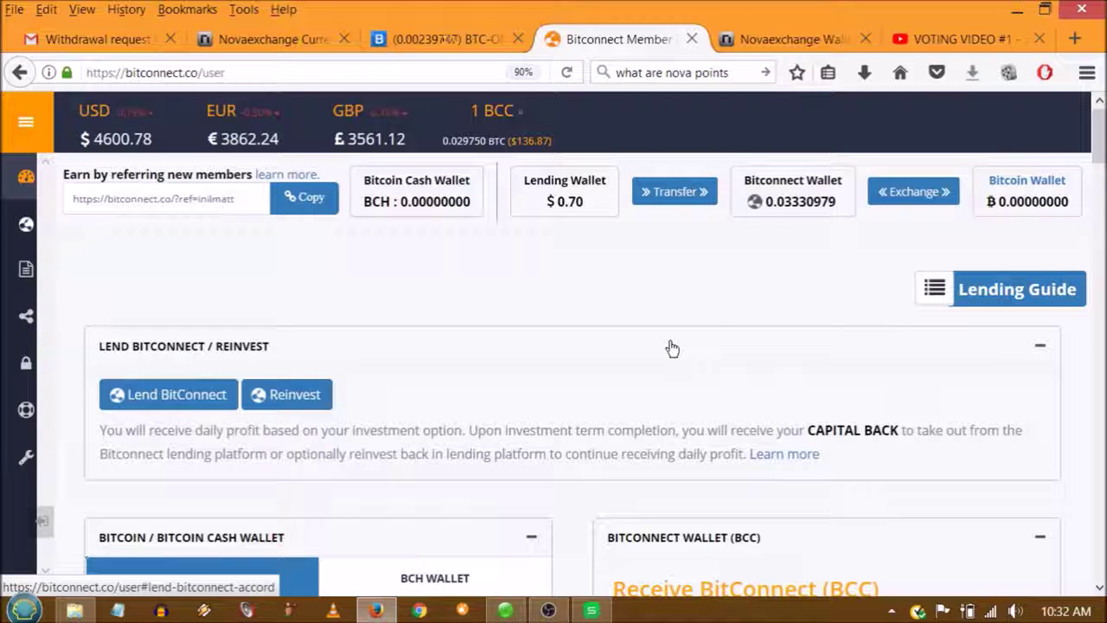
{"action": "left_click", "coordinate": [567, 73]}
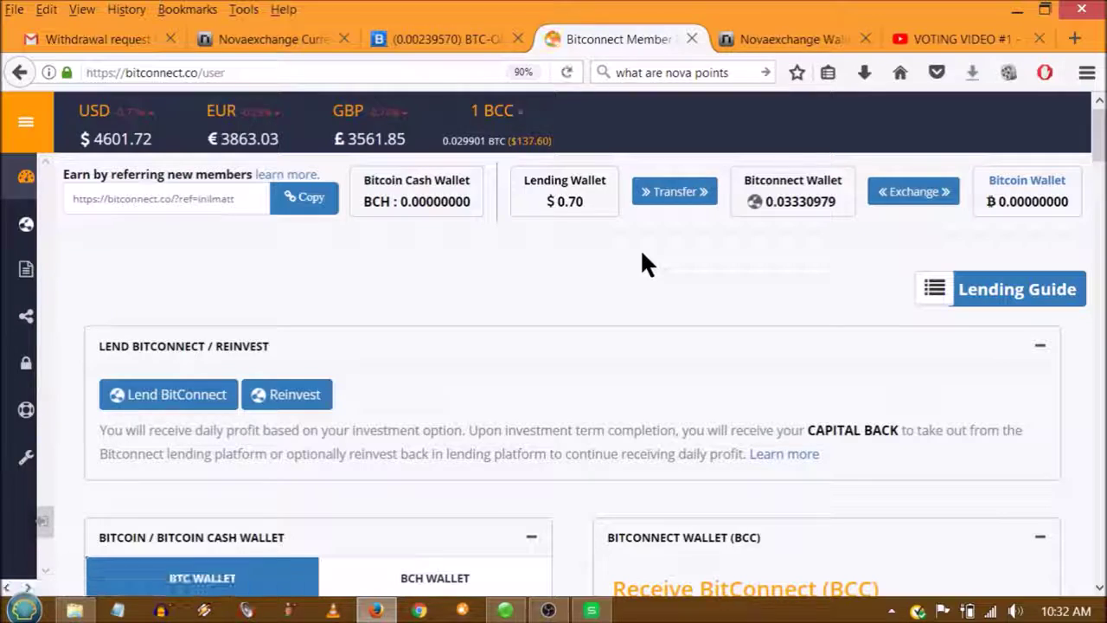
Scroll the dashboard to the $1,760.00 total investment and the $340 completed loan payment
{"action": "scroll", "coordinate": [642, 255], "scroll_direction": "down", "scroll_amount": 15}
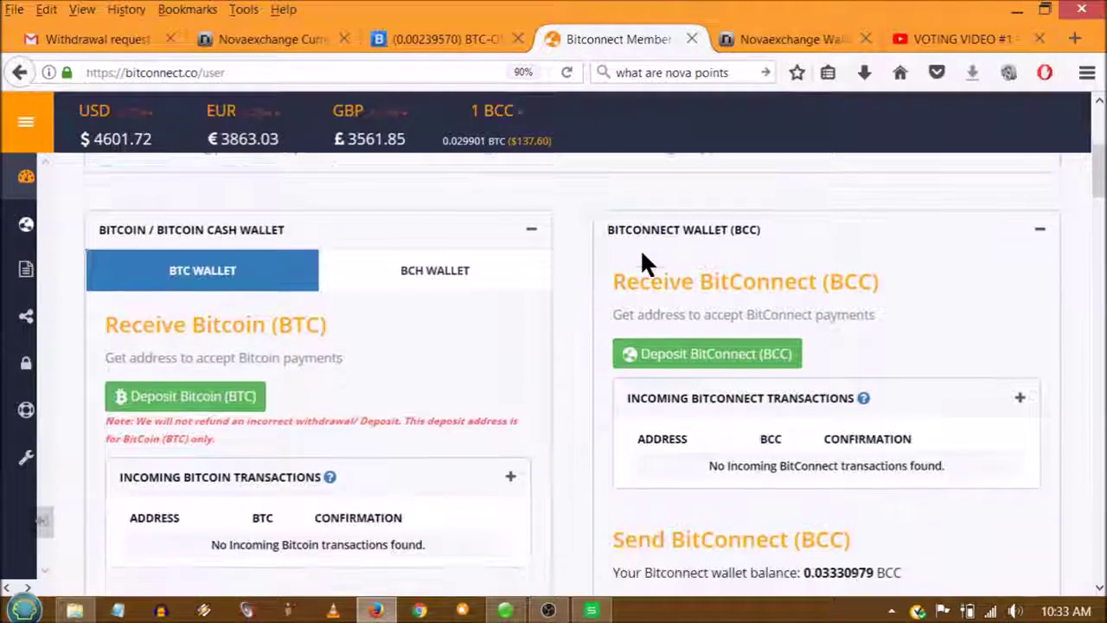
{"action": "scroll", "coordinate": [642, 259], "scroll_direction": "up", "scroll_amount": 2}
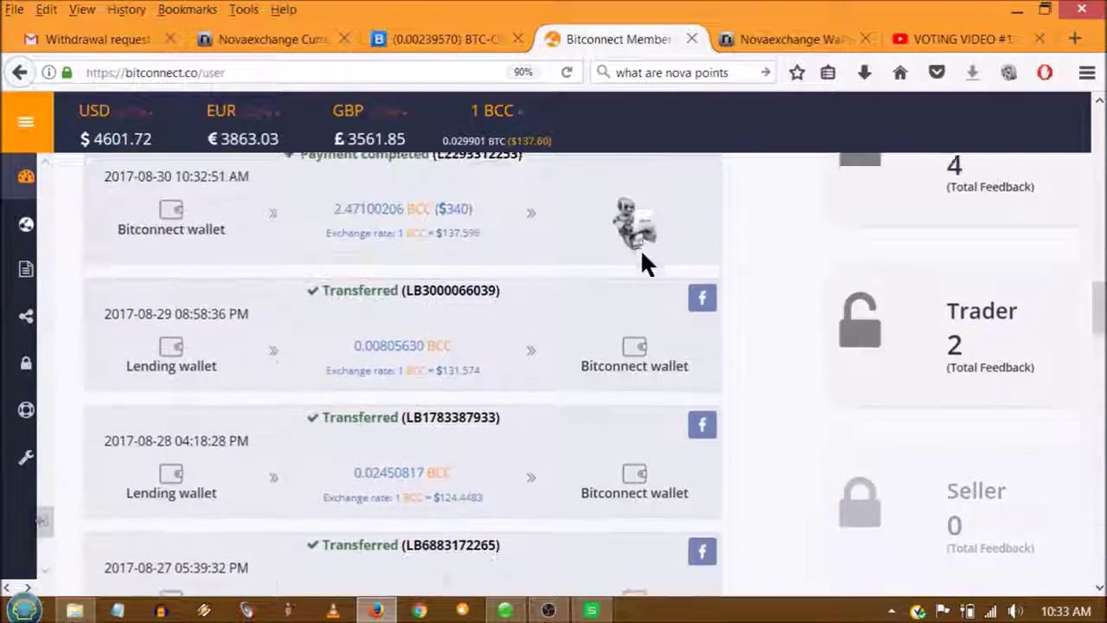
{"action": "scroll", "coordinate": [559, 277], "scroll_direction": "up", "scroll_amount": 1}
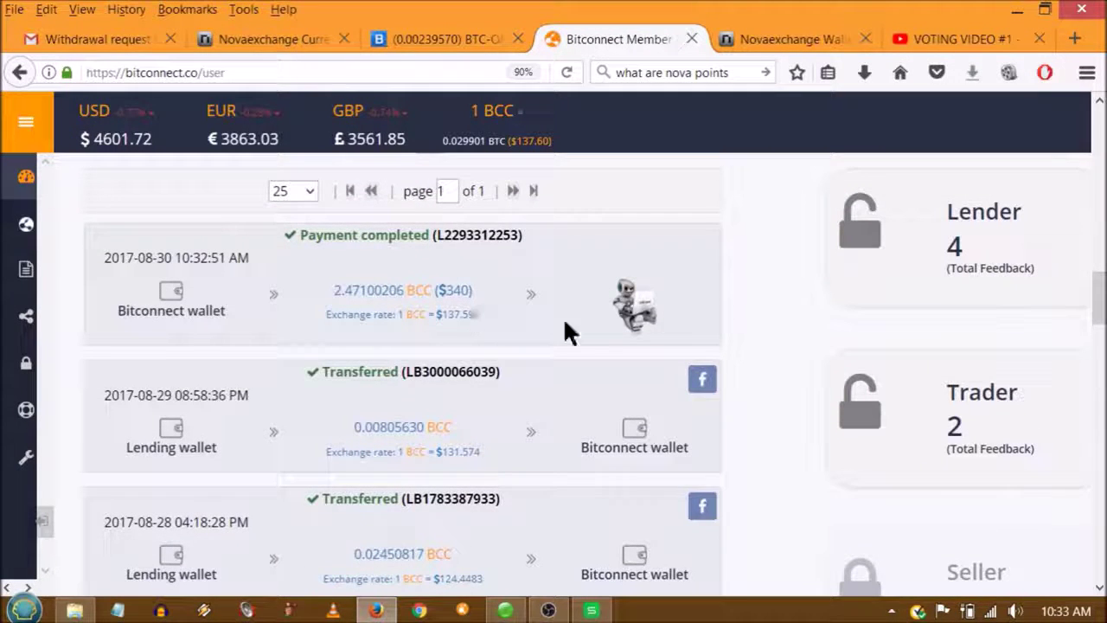
{"action": "scroll", "coordinate": [757, 324], "scroll_direction": "up", "scroll_amount": 3}
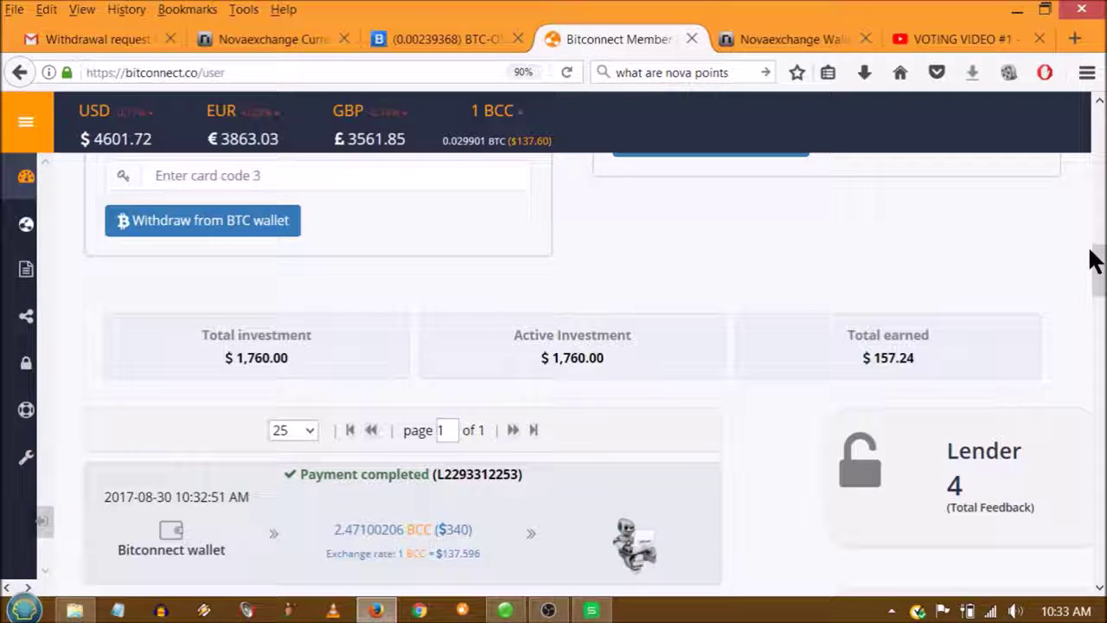
{"action": "left_click_drag", "start_coordinate": [1100, 269], "coordinate": [1100, 287]}
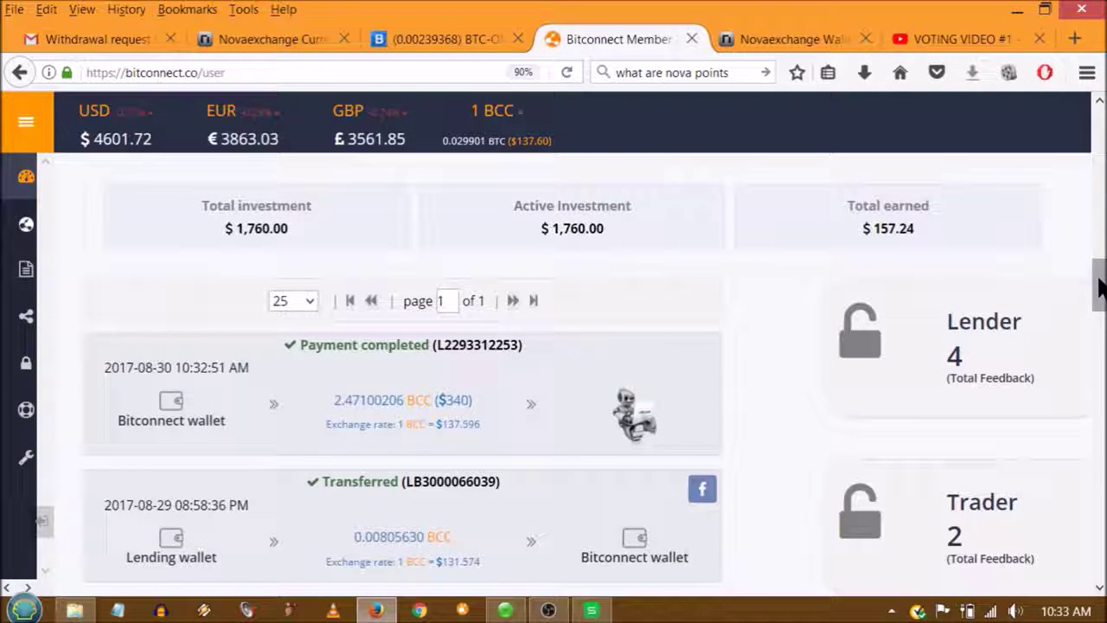